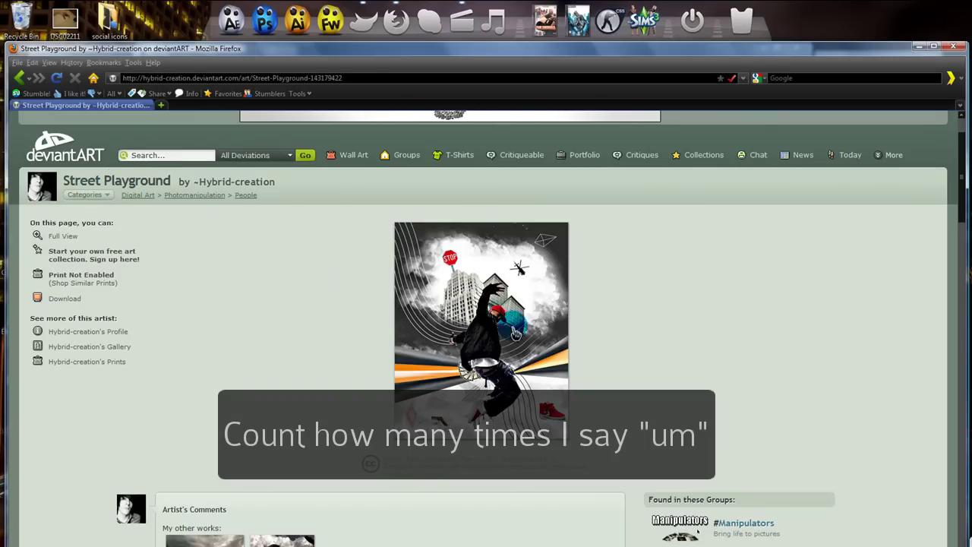
# Step: Look over the Street Playground artwork page on deviantART, including the artist's comments and stock links
pyautogui.scroll(-2, 492, 295)
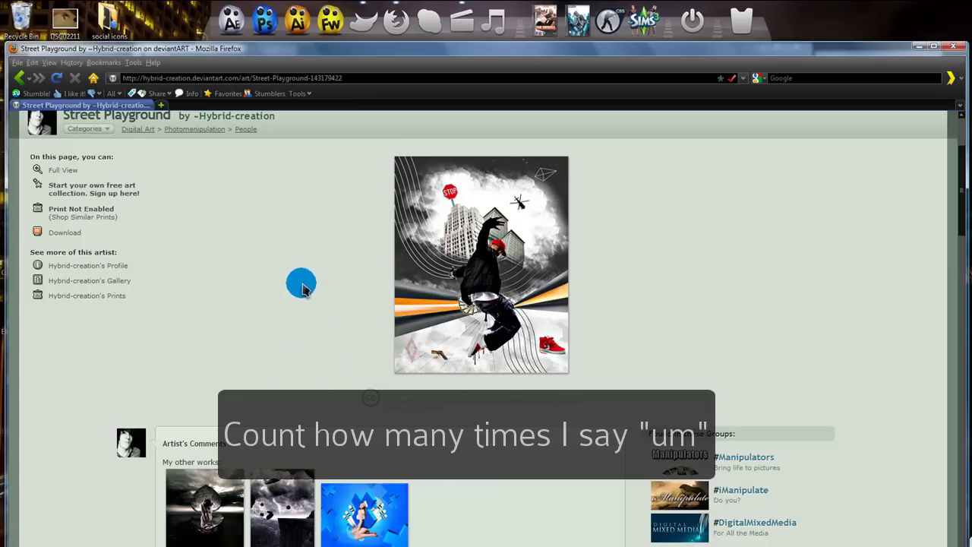
pyautogui.scroll(-4, 301, 284)
pyautogui.scroll(-1, 365, 243)
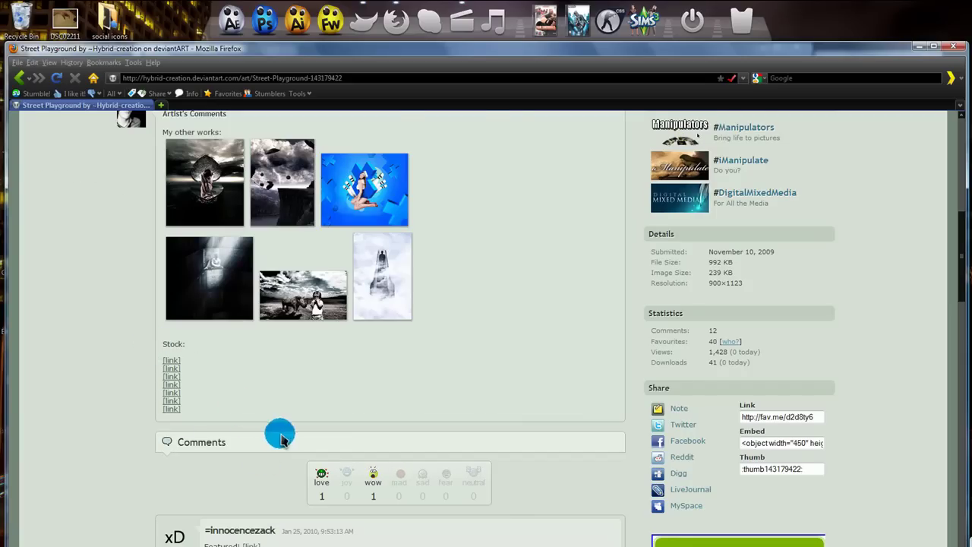
pyautogui.scroll(15, 288, 422)
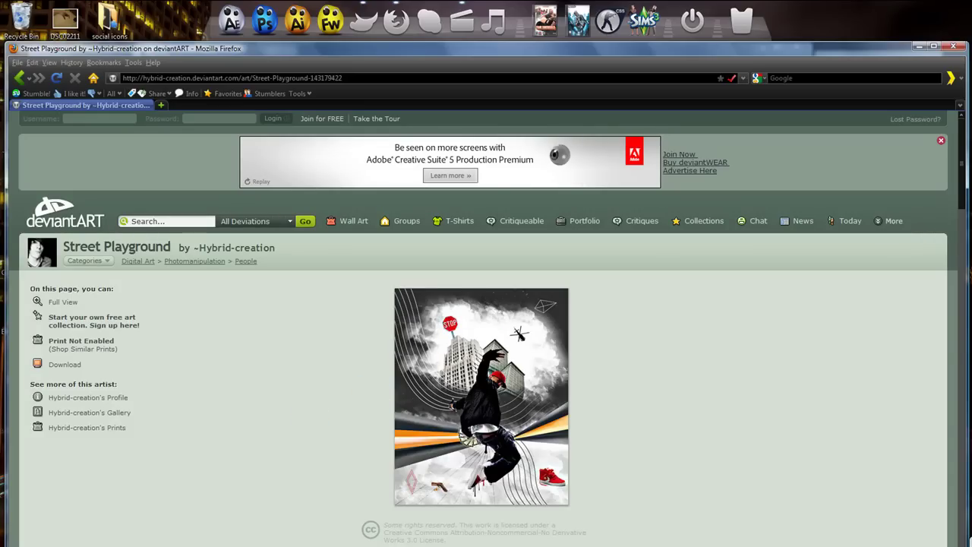
# Step: Switch to GIMP and create a new blank image of 1680 × 1050 pixels
pyautogui.click(320, 539)
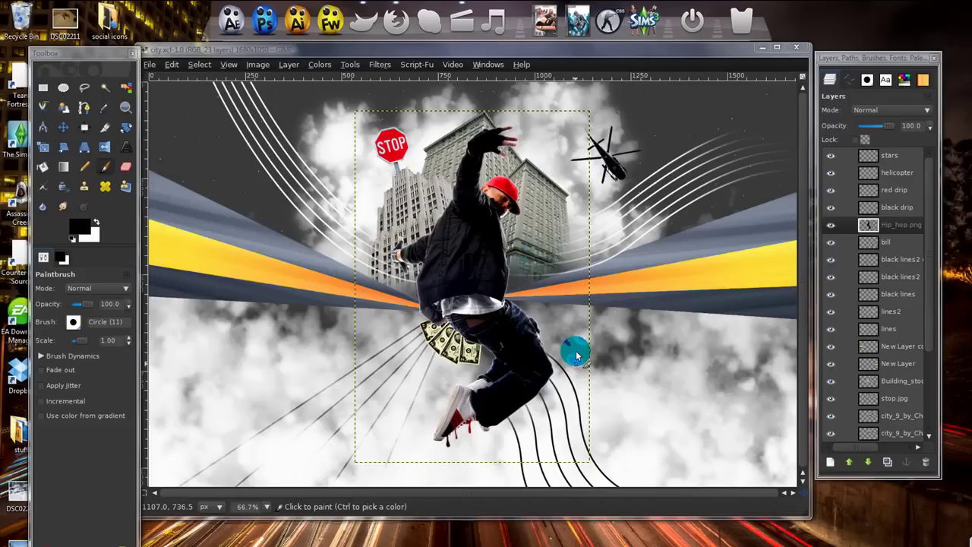
pyautogui.click(149, 65)
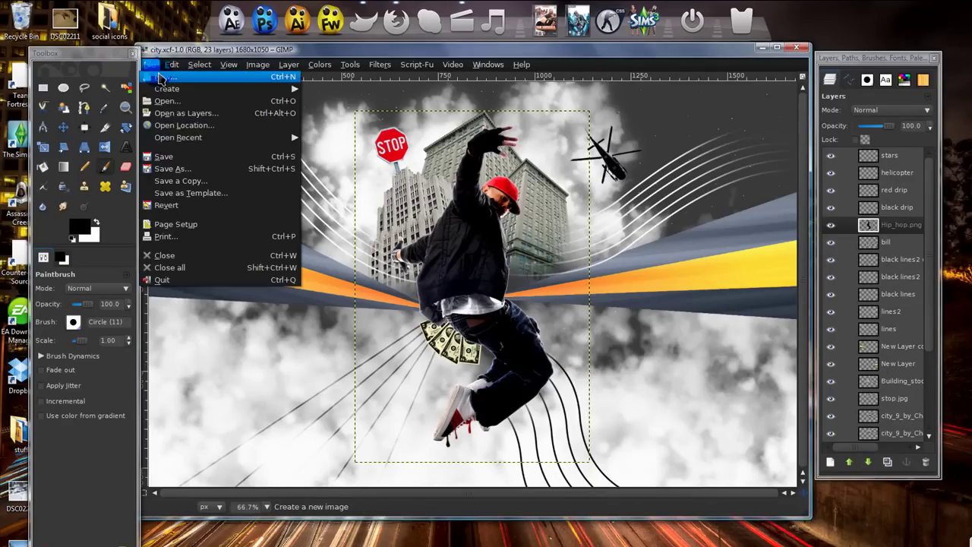
pyautogui.click(161, 78)
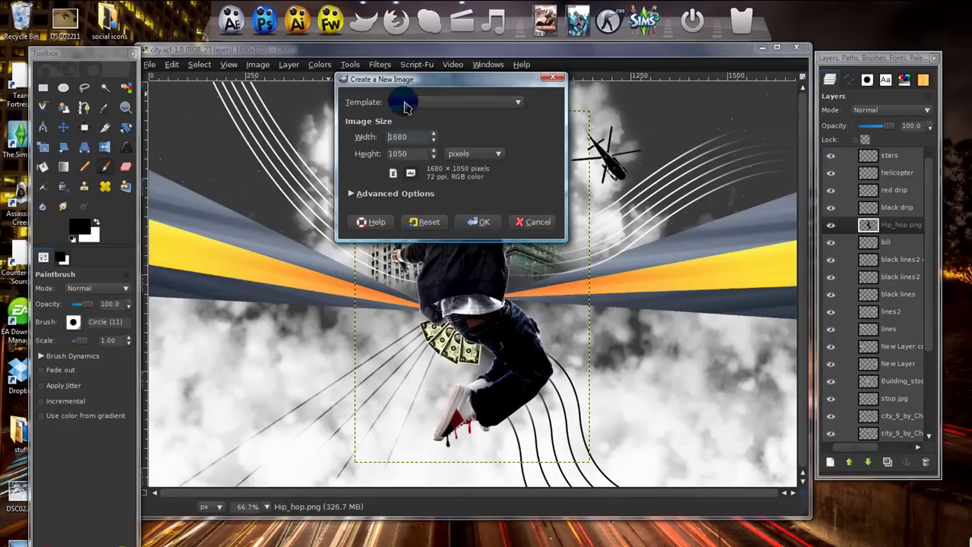
pyautogui.moveTo(408, 80); pyautogui.dragTo(409, 119)
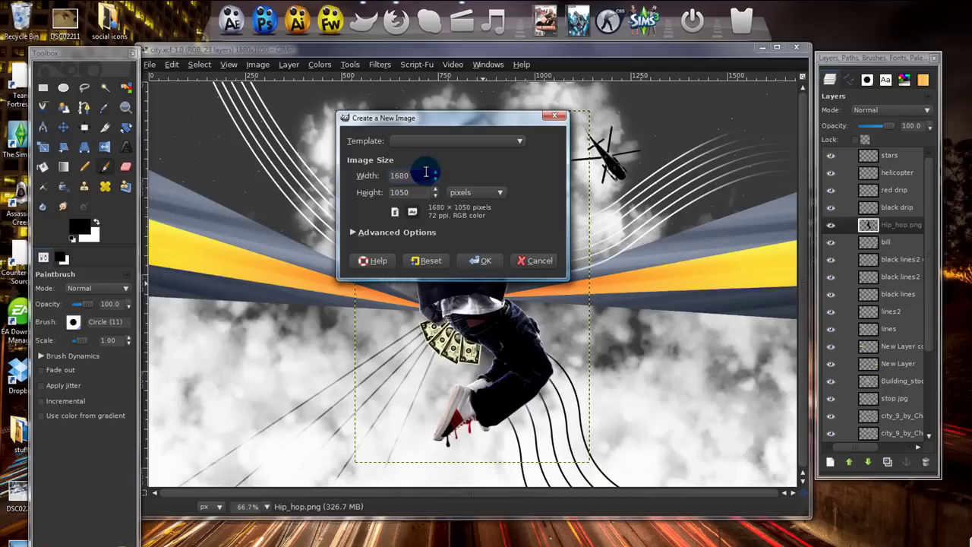
pyautogui.click(480, 261)
pyautogui.moveTo(418, 106); pyautogui.dragTo(460, 61)
# Step: Set the foreground colour to dark grey 414141 and bucket-fill the Background layer with it
pyautogui.click(62, 169)
pyautogui.click(44, 168)
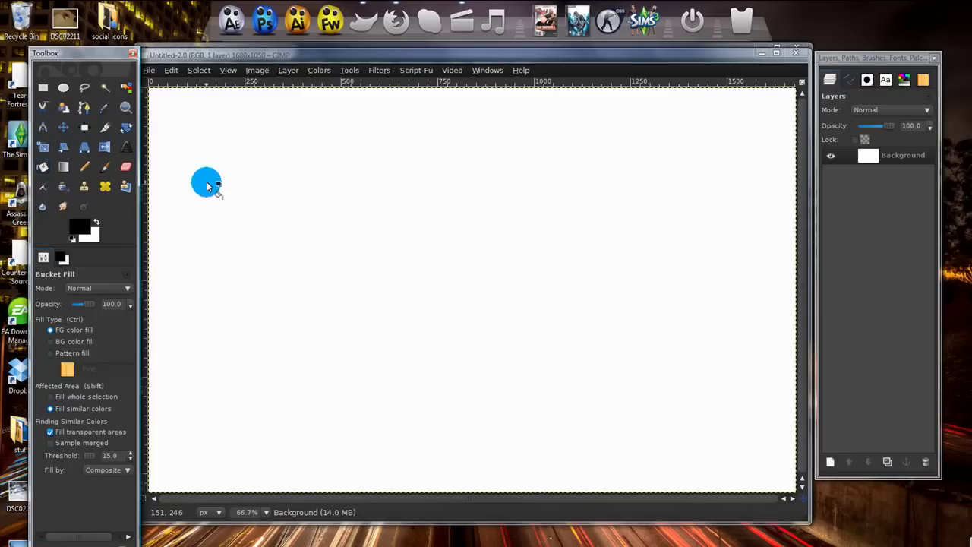
pyautogui.click(76, 228)
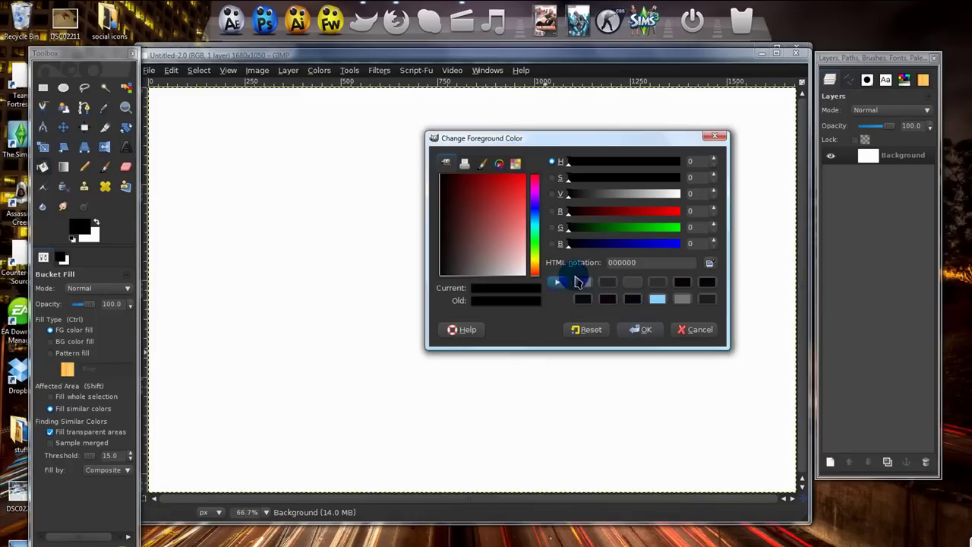
pyautogui.click(630, 284)
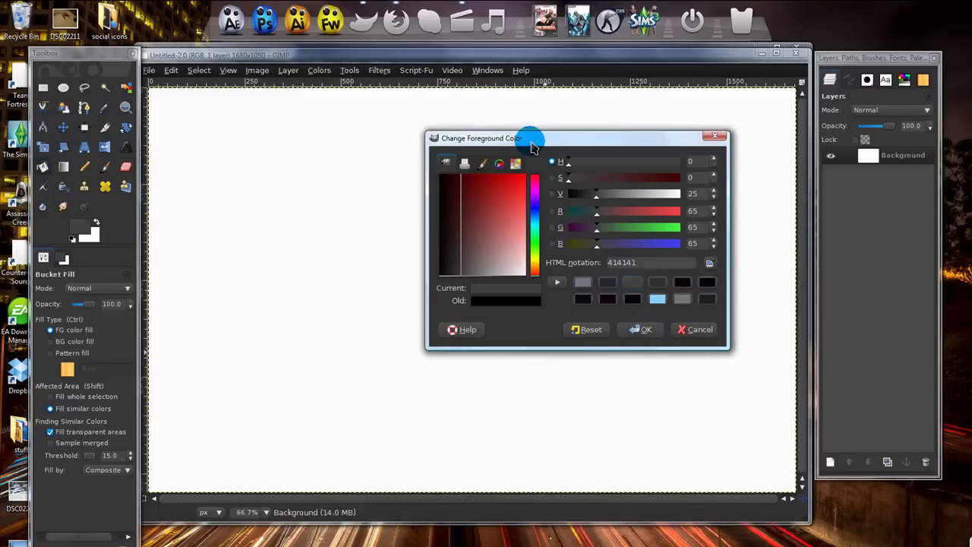
pyautogui.moveTo(531, 146); pyautogui.dragTo(476, 155)
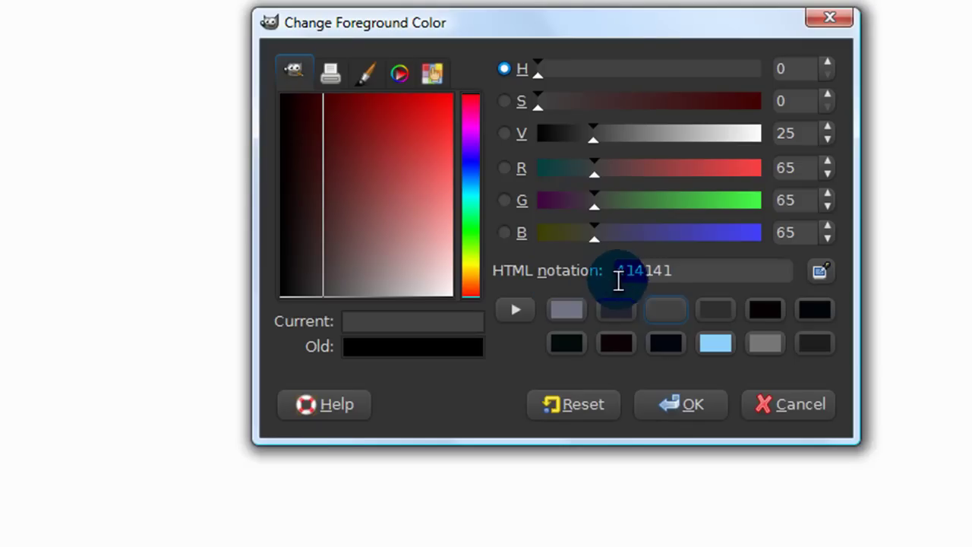
pyautogui.click(661, 400)
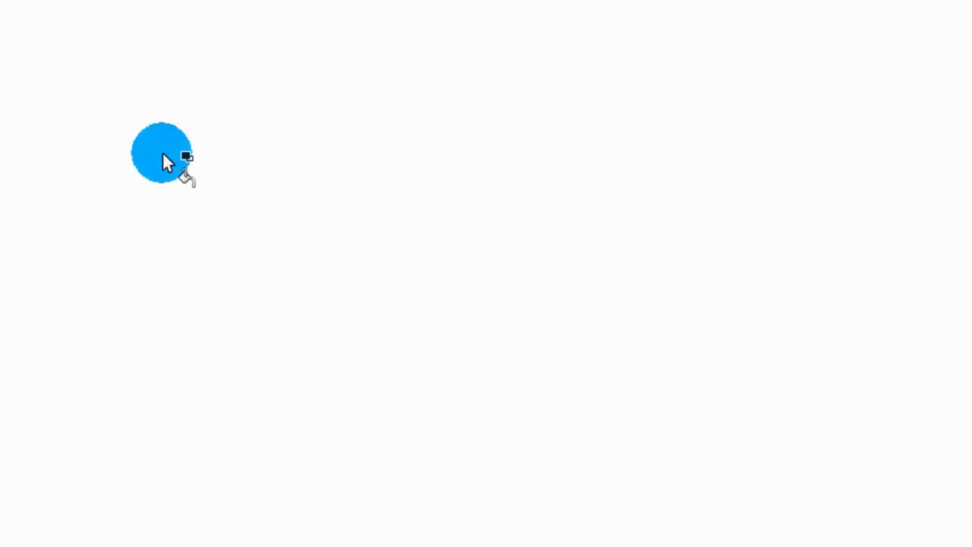
pyautogui.click(706, 325)
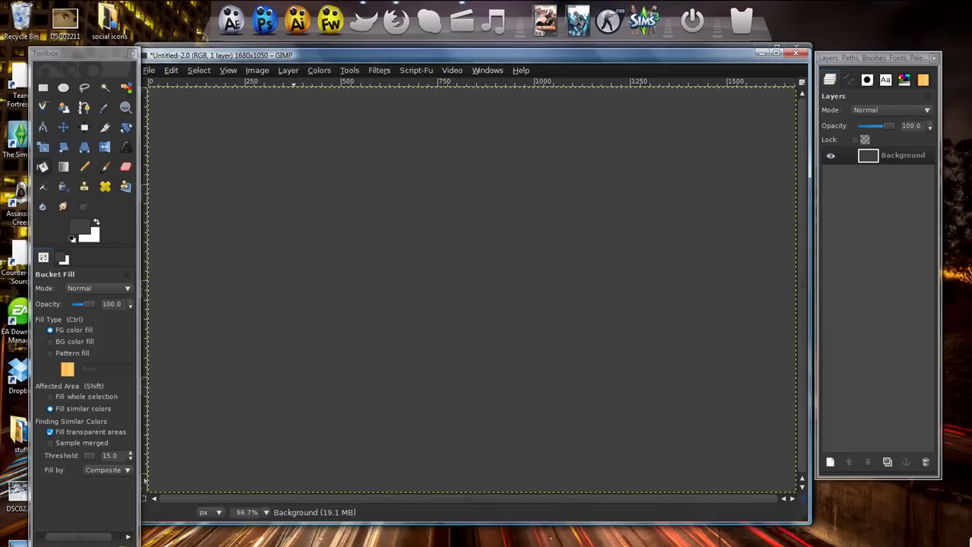
pyautogui.click(250, 190)
# Step: Bring the clouds image from the city folder into the picture as a new layer
pyautogui.click(150, 70)
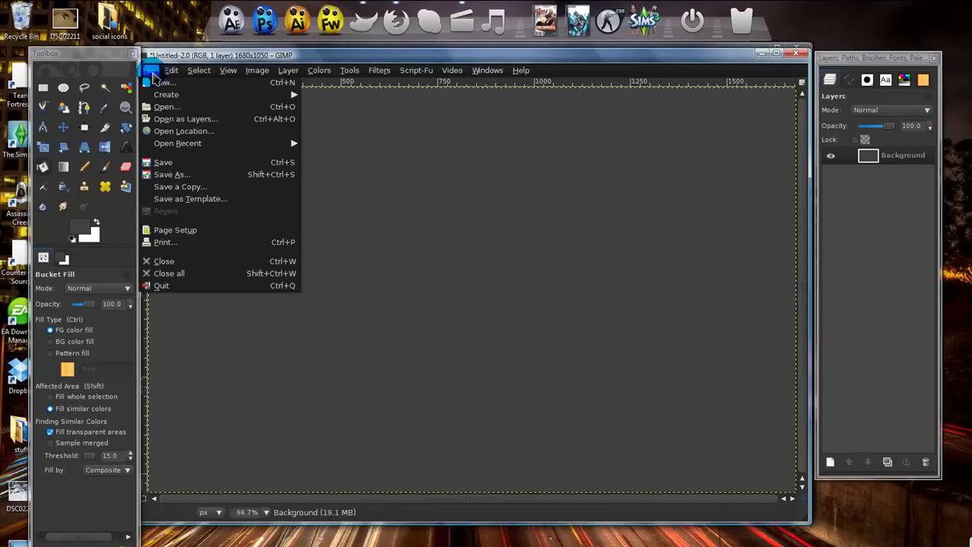
pyautogui.click(151, 70)
pyautogui.click(170, 70)
pyautogui.click(281, 425)
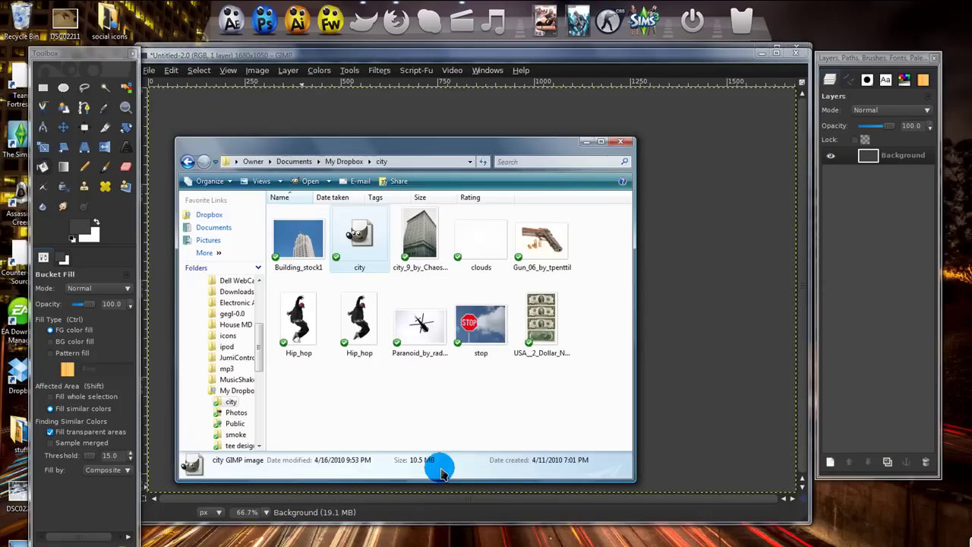
pyautogui.moveTo(480, 235); pyautogui.dragTo(629, 260)
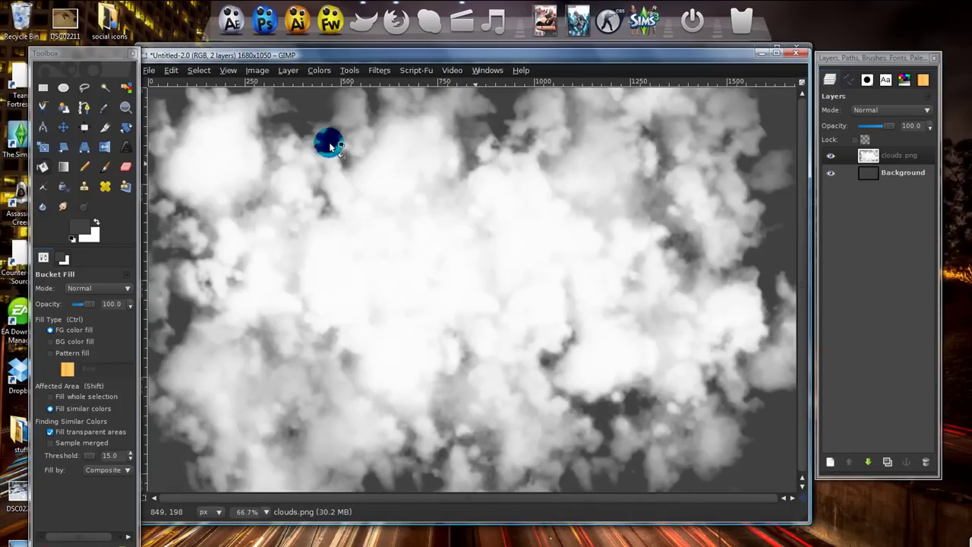
# Step: Scale the clouds layer down and place it around the upper middle of the canvas, leaving dark grey around it
pyautogui.click(43, 146)
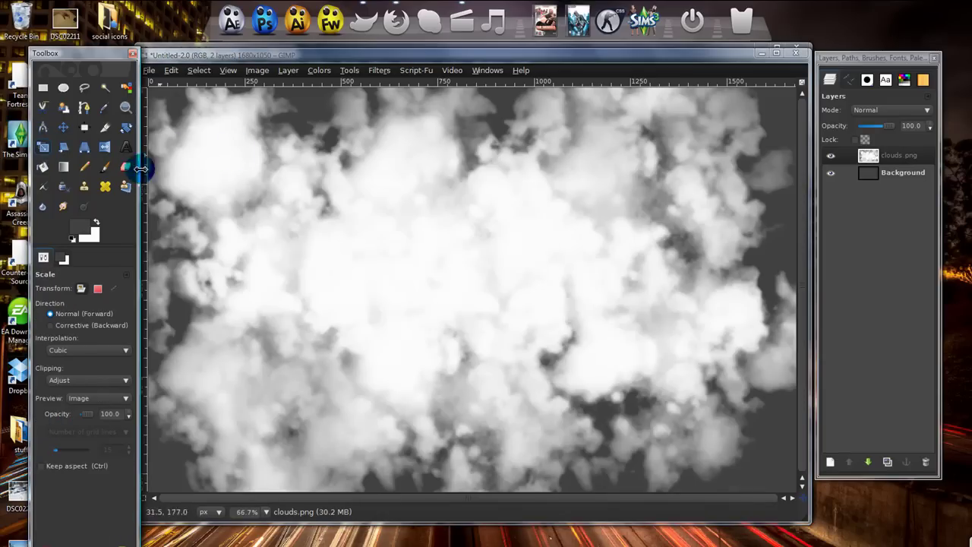
pyautogui.click(265, 156)
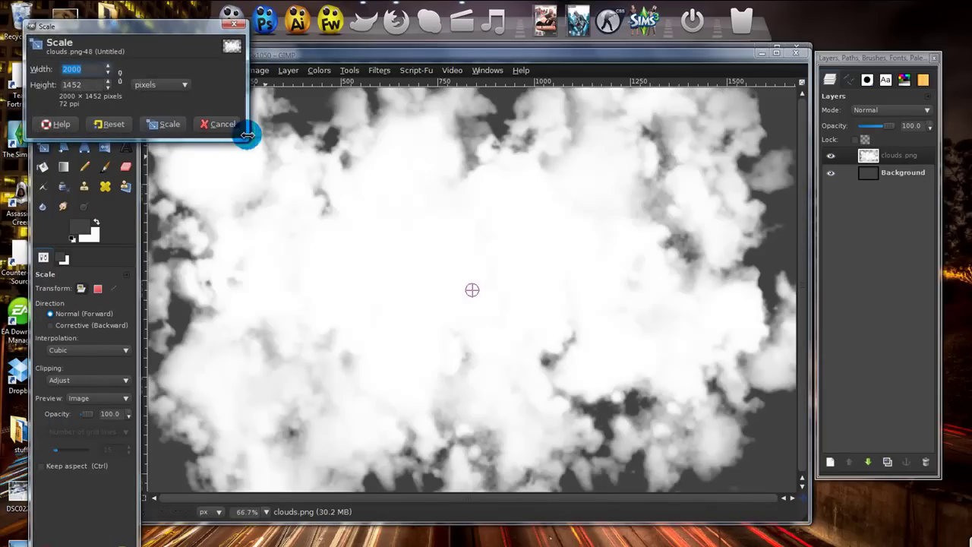
pyautogui.moveTo(218, 173); pyautogui.dragTo(307, 247)
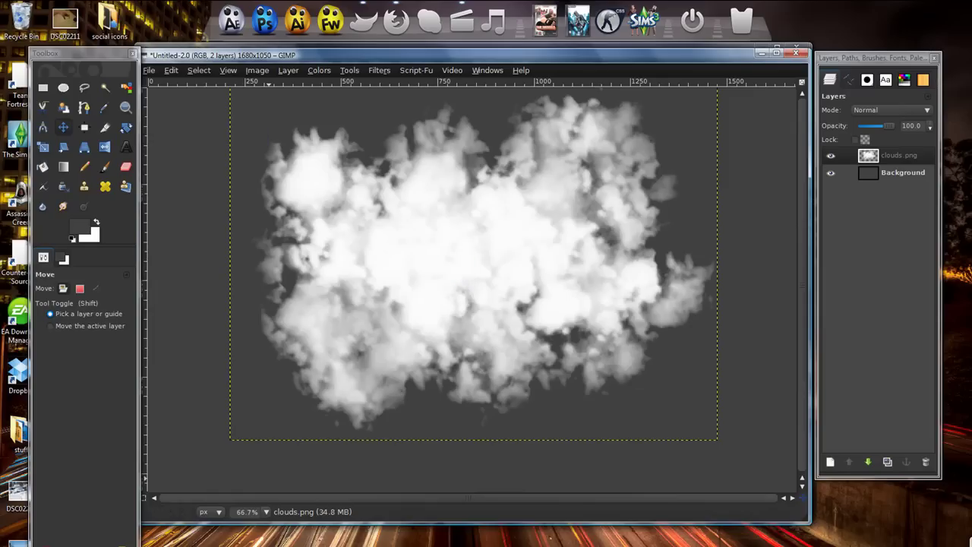
# Step: Add Building_stock1 from the city folder as a new layer, keeping its embedded colour profile
pyautogui.click(395, 545)
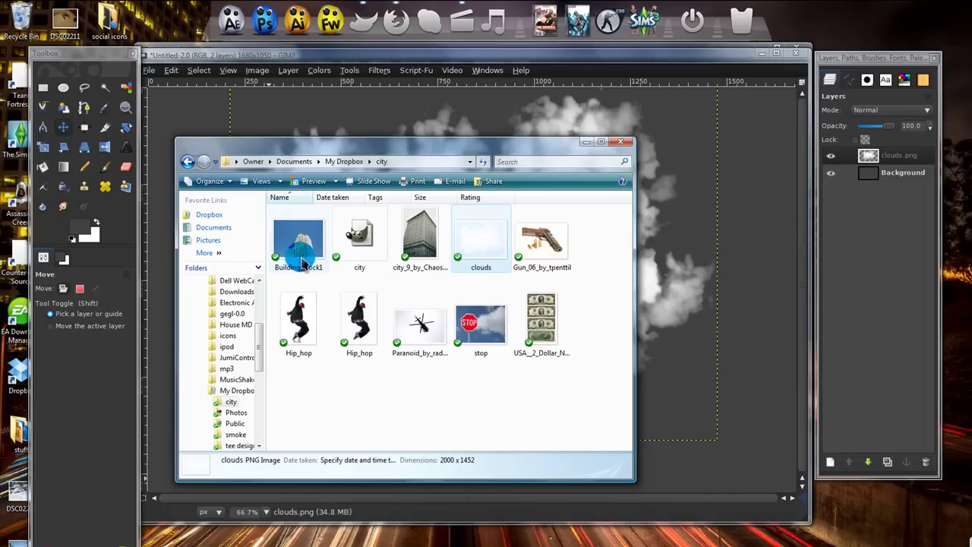
pyautogui.click(298, 241)
pyautogui.moveTo(321, 144); pyautogui.dragTo(320, 117)
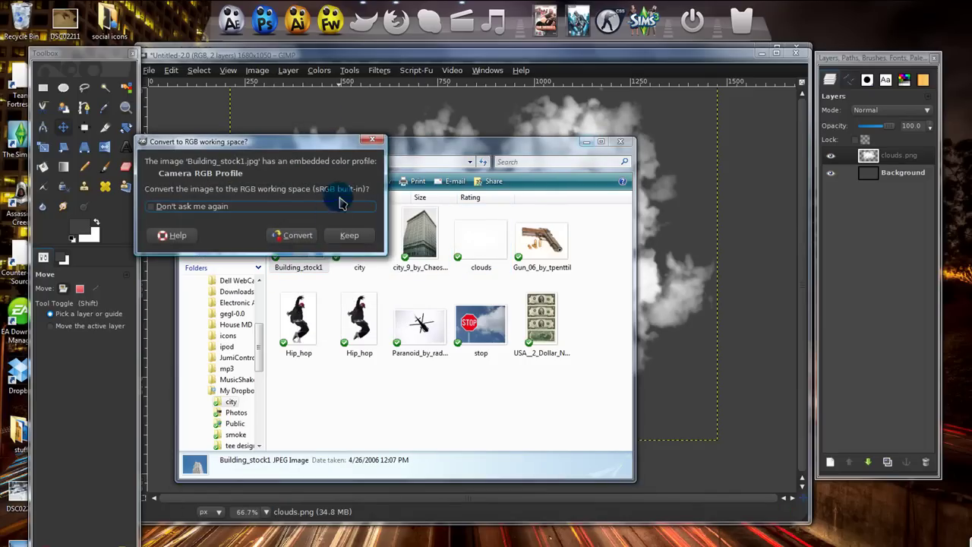
pyautogui.click(173, 150)
pyautogui.moveTo(184, 140); pyautogui.dragTo(252, 148)
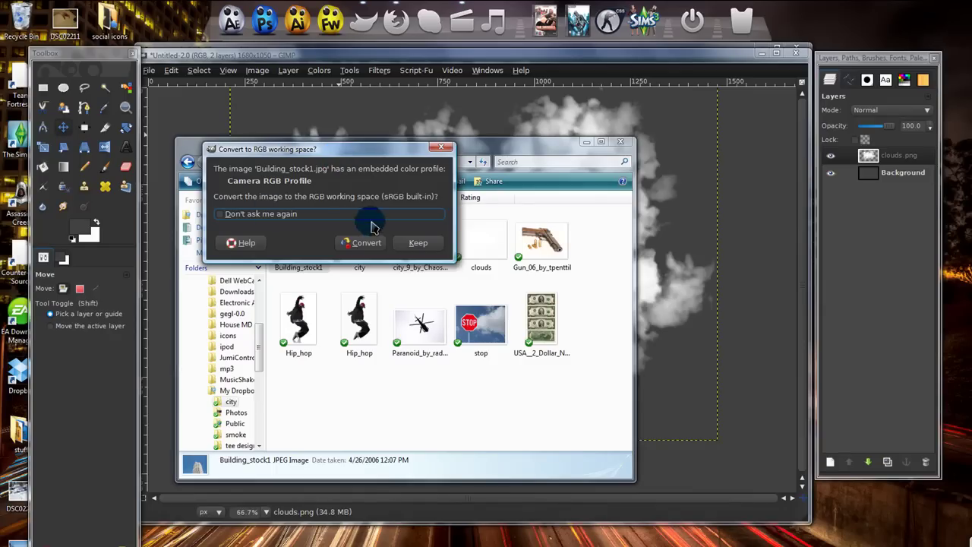
pyautogui.click(416, 242)
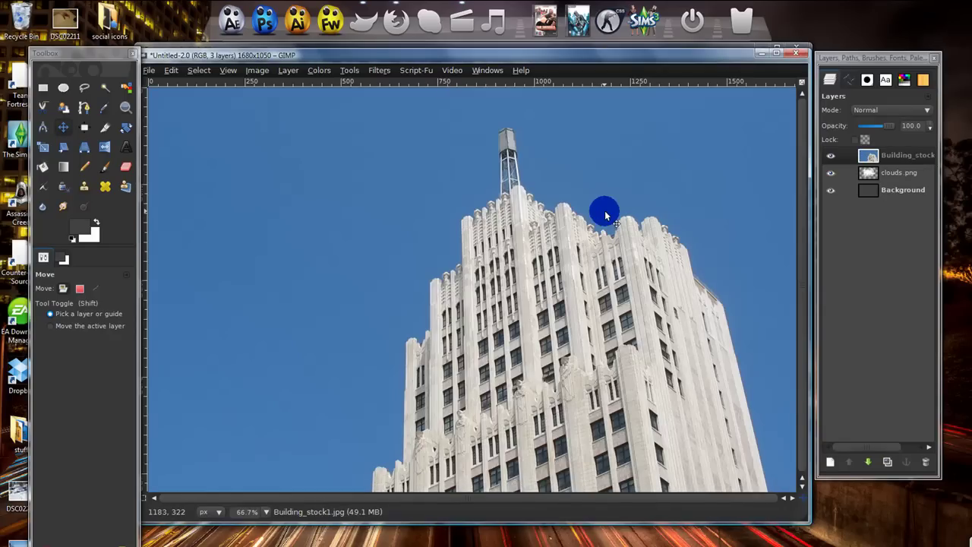
# Step: Reposition the Building_stock1 layer and scale it down in two passes from its upper-left corner
pyautogui.moveTo(587, 218); pyautogui.dragTo(414, 263)
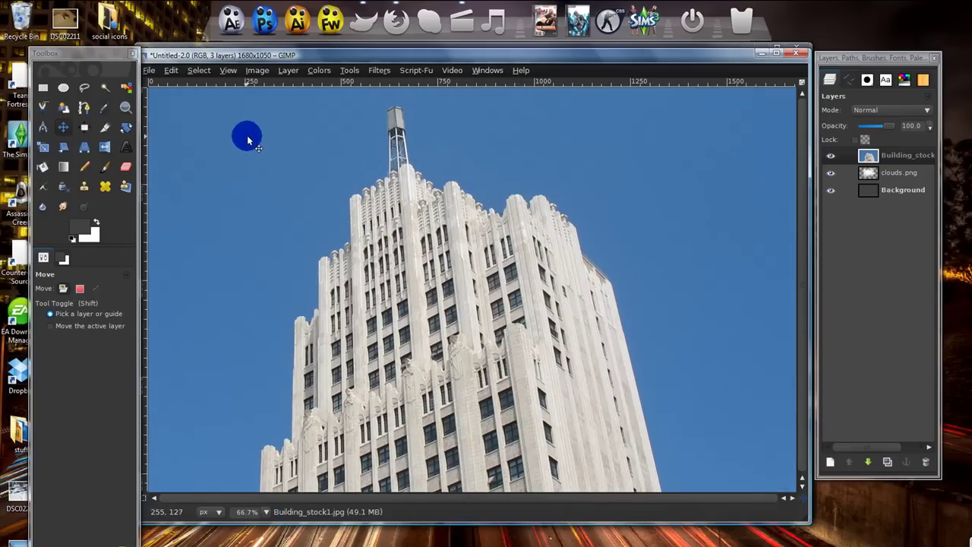
pyautogui.scroll(-2, 321, 191)
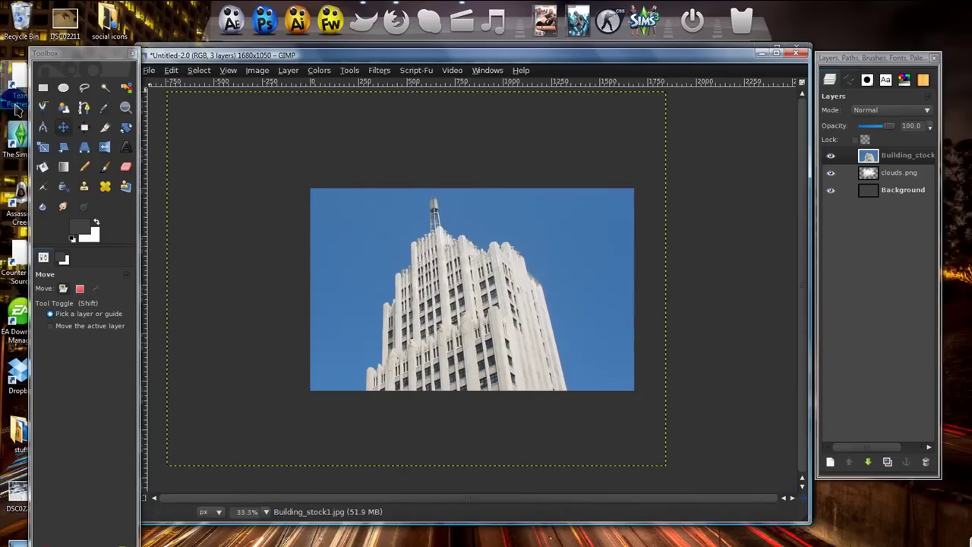
pyautogui.hotkey('shift', 's')
pyautogui.click(250, 190)
pyautogui.moveTo(250, 190); pyautogui.dragTo(319, 250)
pyautogui.press('Return')
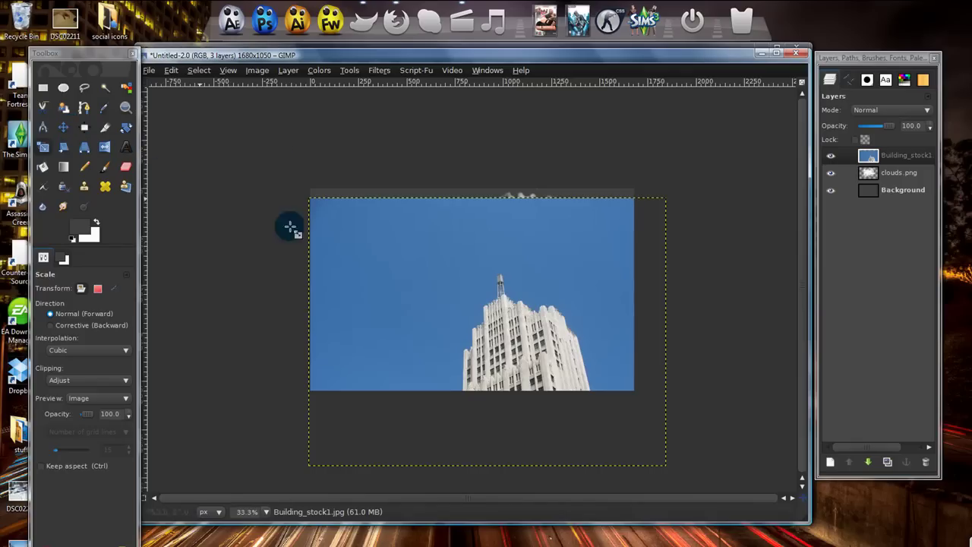
pyautogui.moveTo(341, 209); pyautogui.dragTo(403, 269)
pyautogui.press('Return')
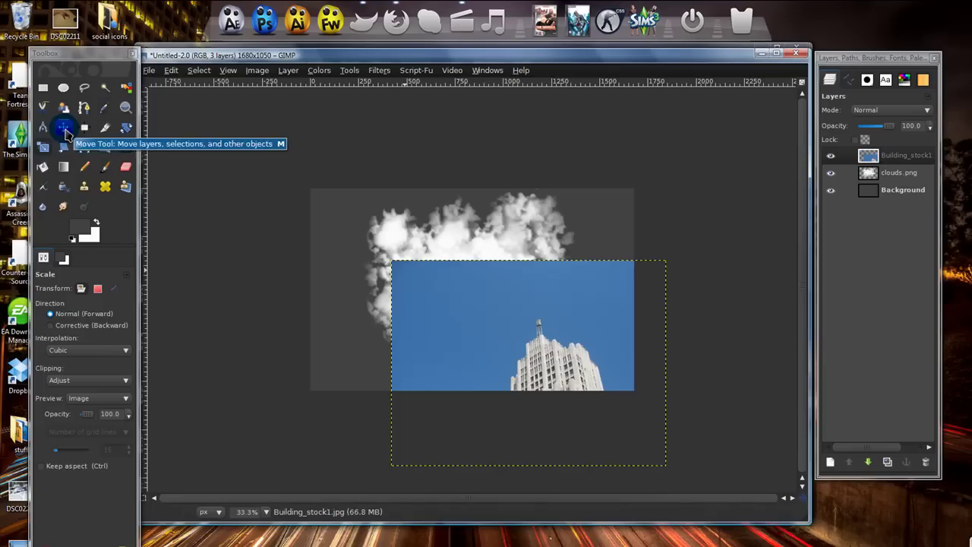
# Step: Move the building over the clouds and scale its layer down further, keeping the aspect ratio
pyautogui.click(63, 127)
pyautogui.scroll(2, 487, 360)
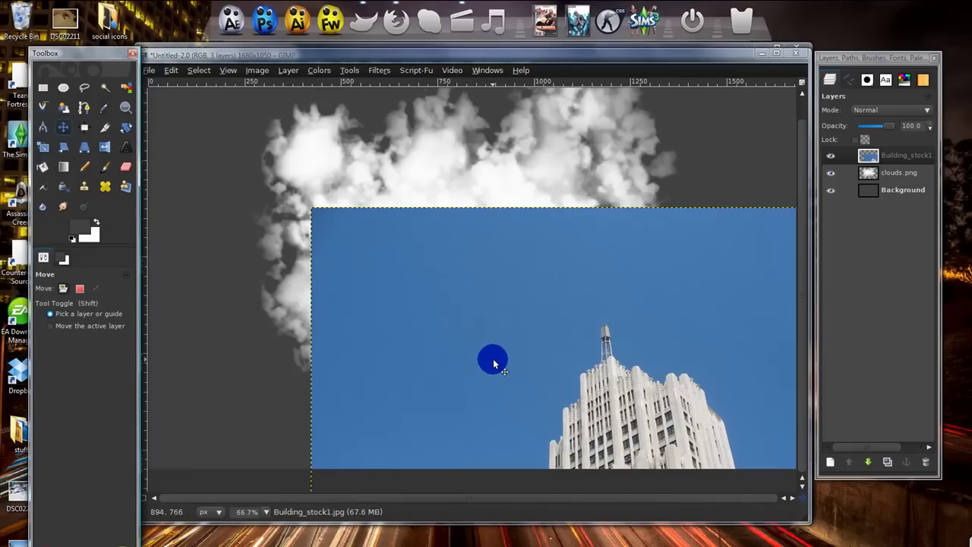
pyautogui.moveTo(529, 360); pyautogui.dragTo(377, 171)
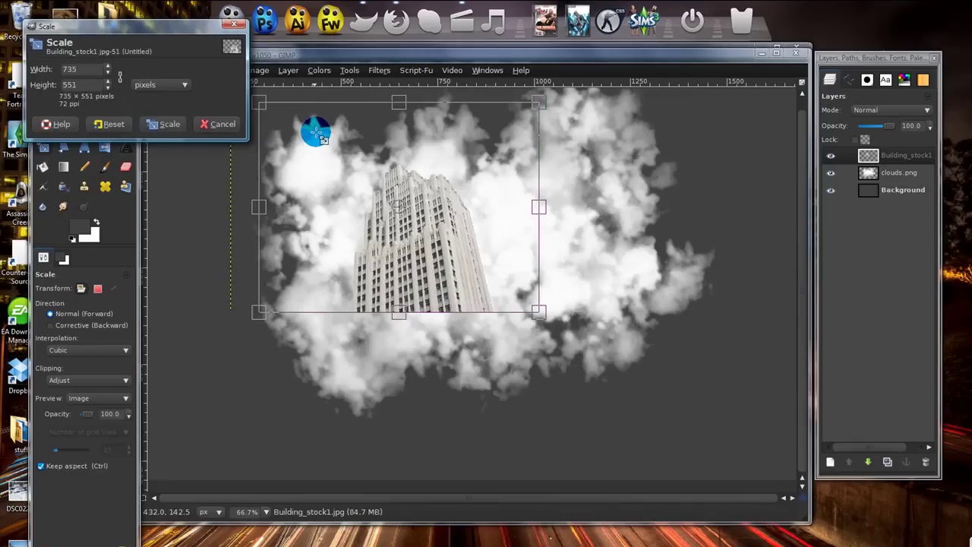
pyautogui.moveTo(315, 129); pyautogui.dragTo(322, 139)
pyautogui.click(157, 124)
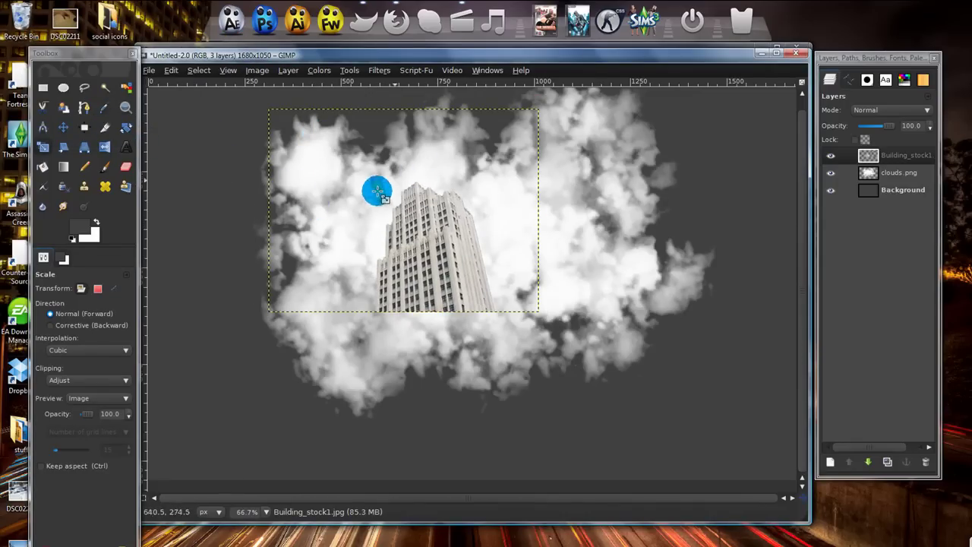
# Step: Rotate the building layer slightly counterclockwise and shift it to the left over the clouds
pyautogui.click(126, 129)
pyautogui.moveTo(516, 284); pyautogui.dragTo(527, 268)
pyautogui.click(424, 493)
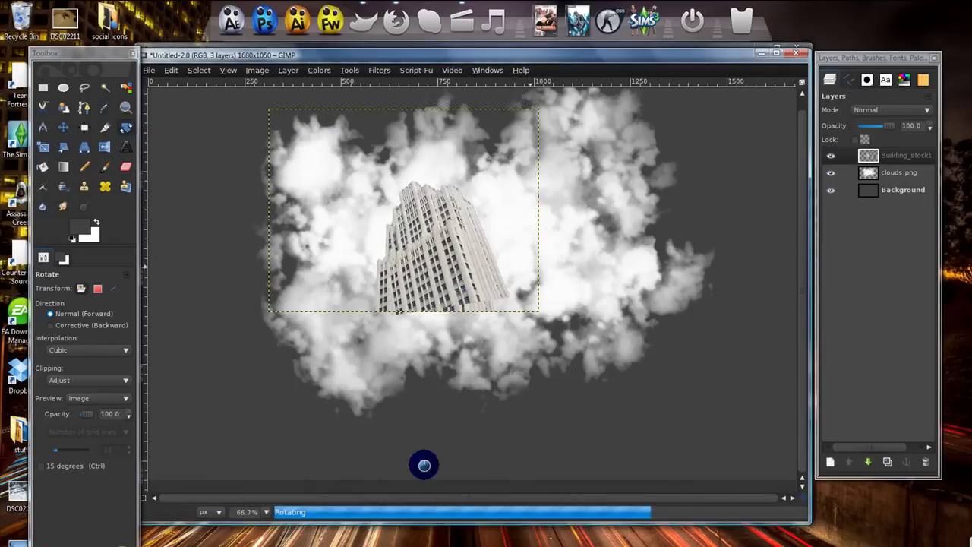
pyautogui.click(63, 128)
pyautogui.moveTo(501, 261); pyautogui.dragTo(445, 266)
# Step: Add the city_9_by_ChaosFay photo from the city folder as a new layer and scale it down, keeping its aspect ratio
pyautogui.click(327, 546)
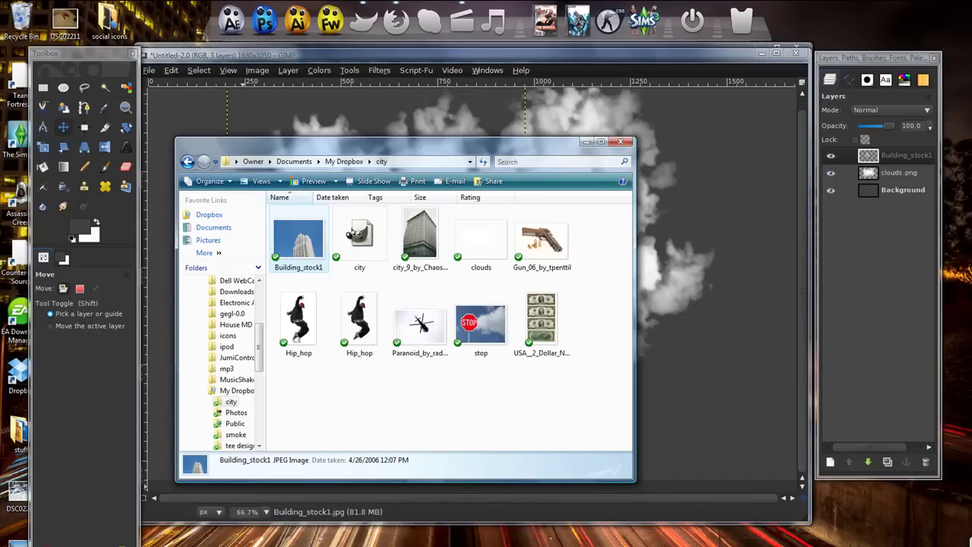
pyautogui.moveTo(418, 243); pyautogui.dragTo(702, 230)
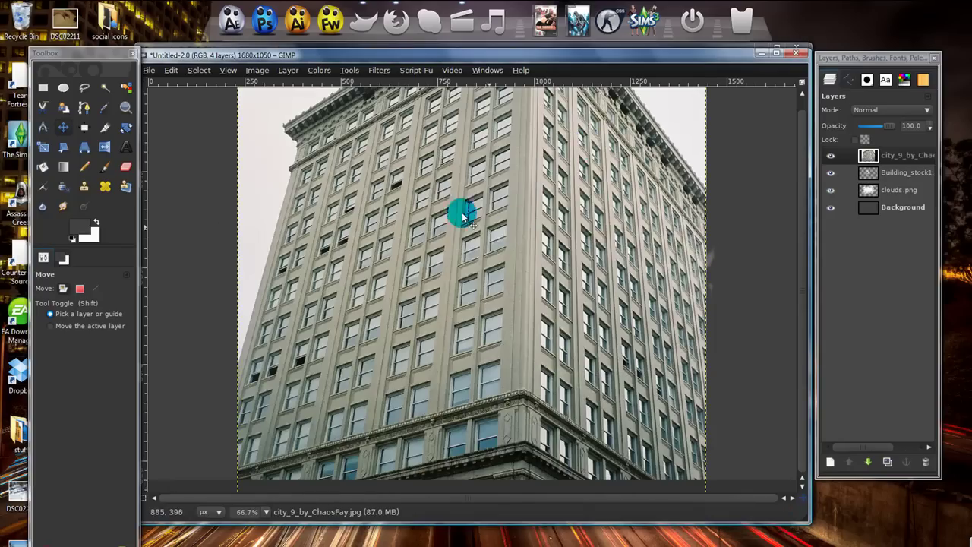
pyautogui.click(44, 149)
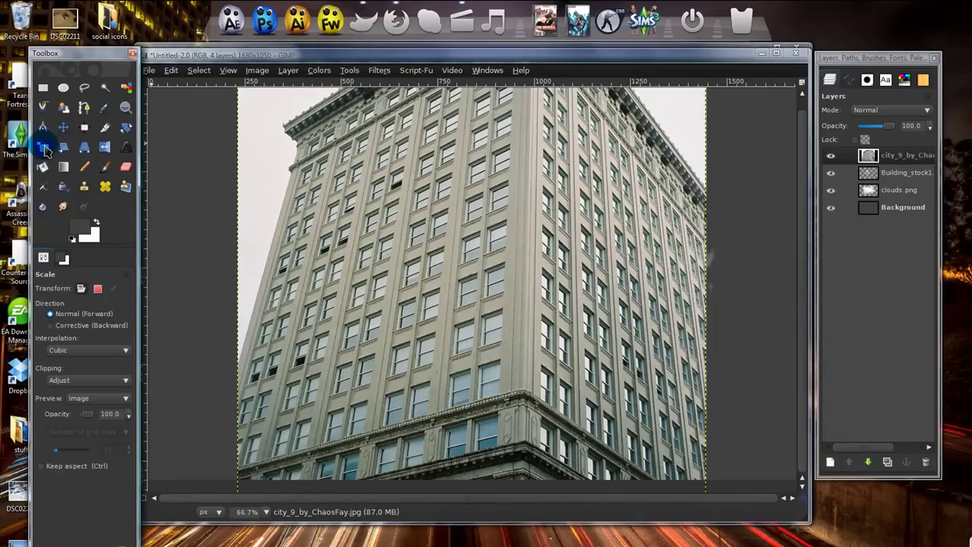
pyautogui.moveTo(271, 116); pyautogui.dragTo(523, 459)
pyautogui.press('Return')
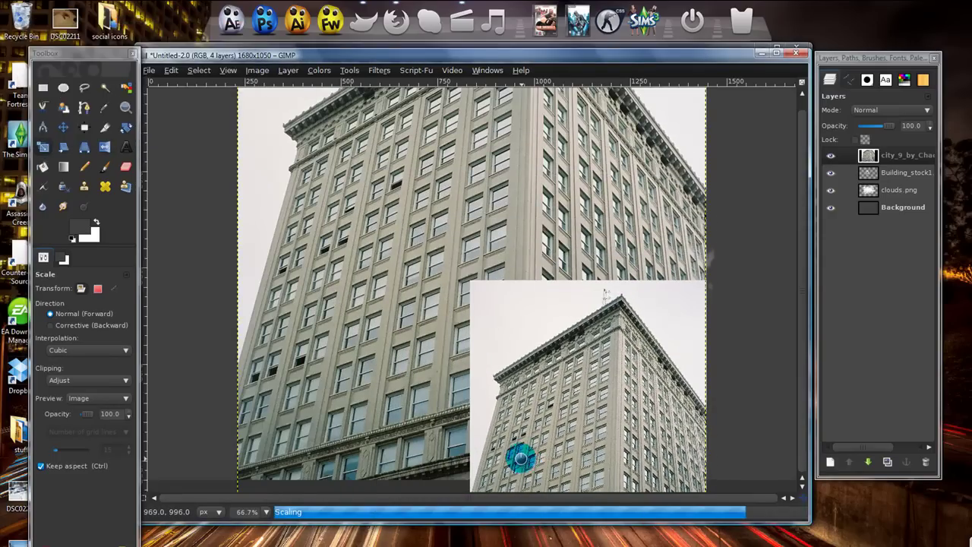
# Step: Move the city_9_by_ChaosFay building over the middle of the clouds and scale its layer to 340 × 502 pixels
pyautogui.click(63, 127)
pyautogui.moveTo(612, 418); pyautogui.dragTo(492, 247)
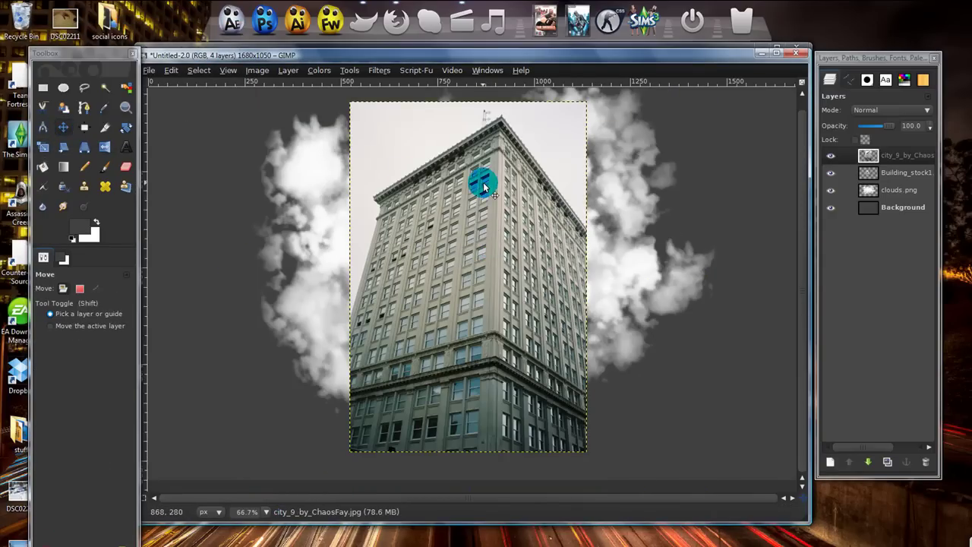
pyautogui.moveTo(507, 234); pyautogui.dragTo(511, 251)
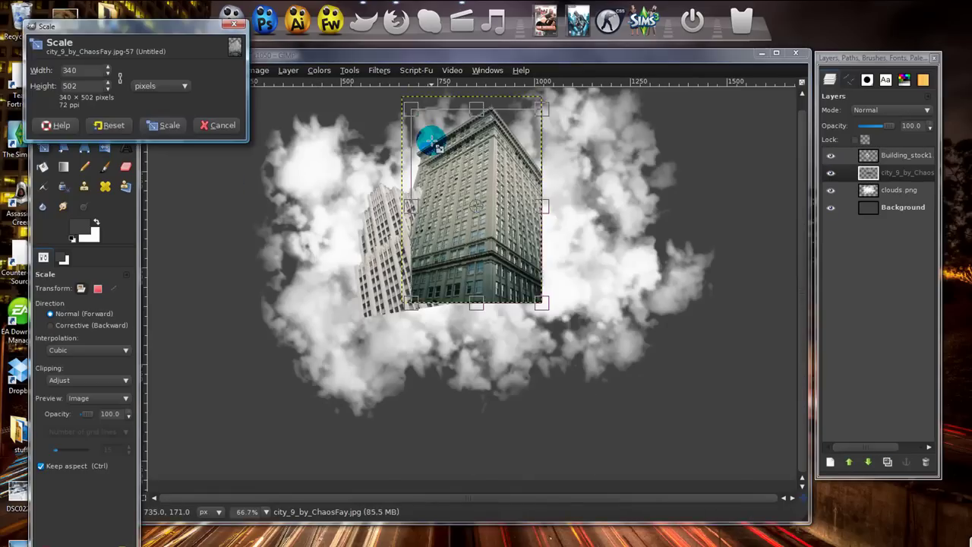
pyautogui.press('Return')
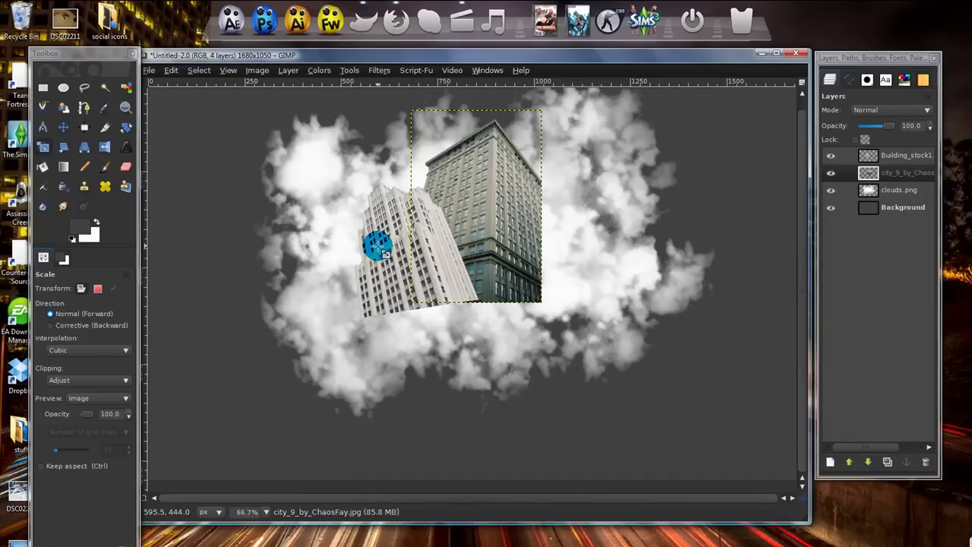
pyautogui.press('ctrl')
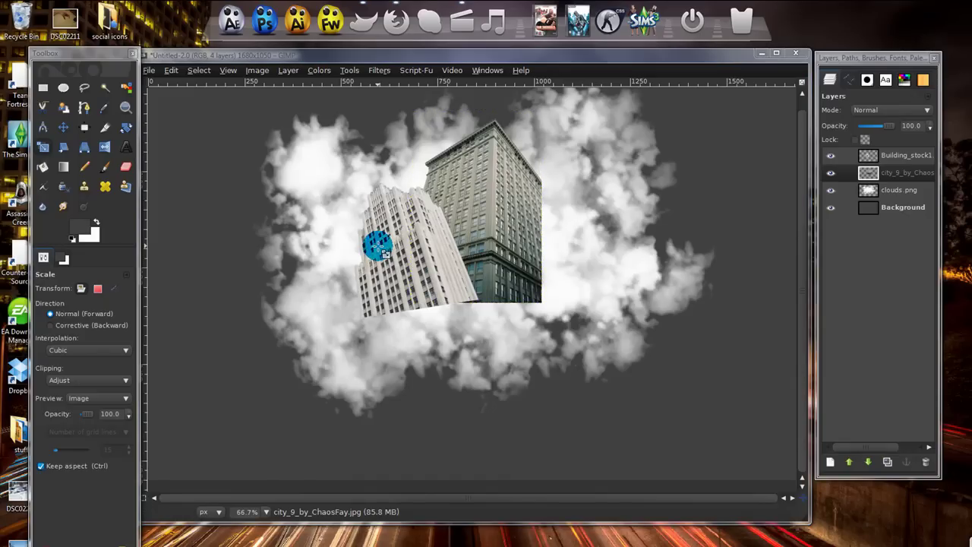
# Step: Duplicate the city_9_by_ChaosFay building layer, placing the copy slightly lower to the right of the original and flipping it horizontally
pyautogui.click(885, 461)
pyautogui.click(289, 69)
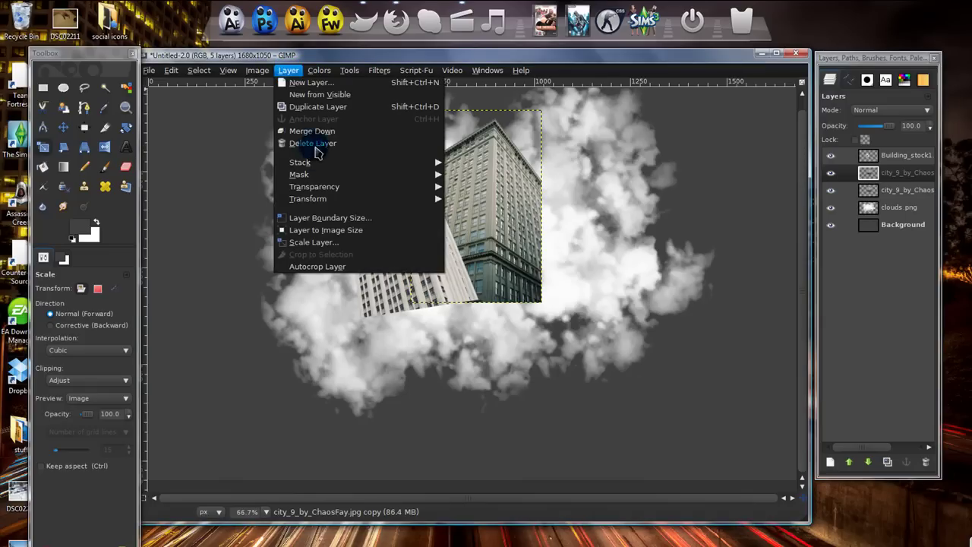
pyautogui.click(311, 60)
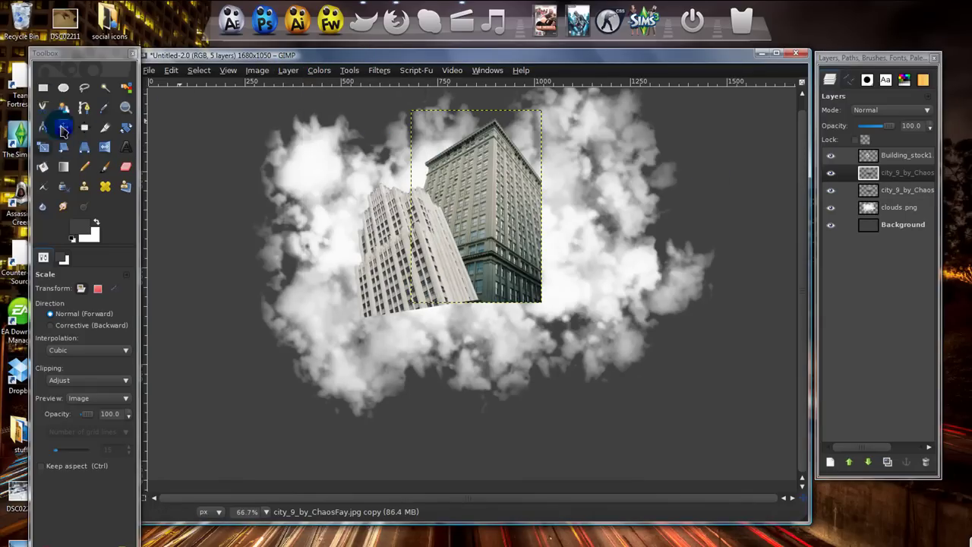
pyautogui.click(63, 127)
pyautogui.moveTo(498, 196); pyautogui.dragTo(559, 205)
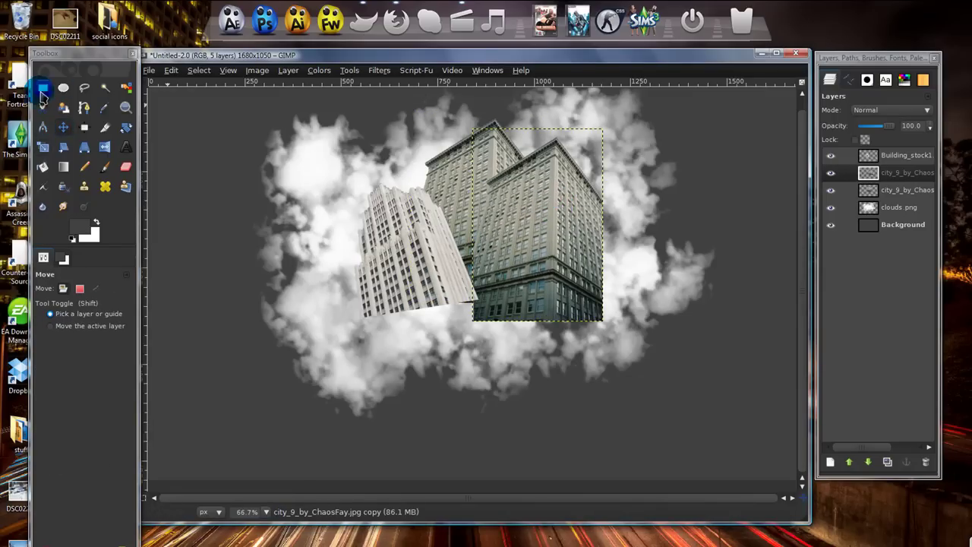
pyautogui.click(105, 148)
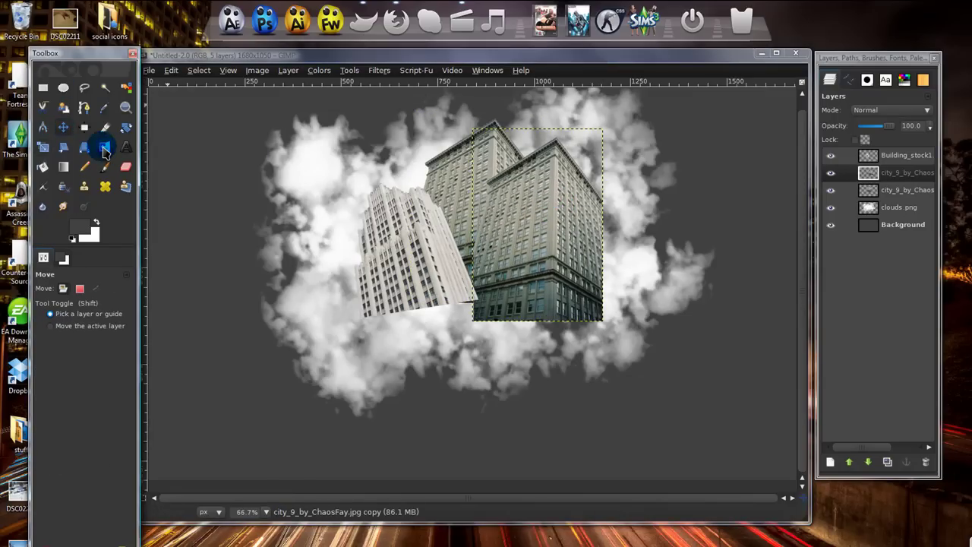
pyautogui.click(562, 284)
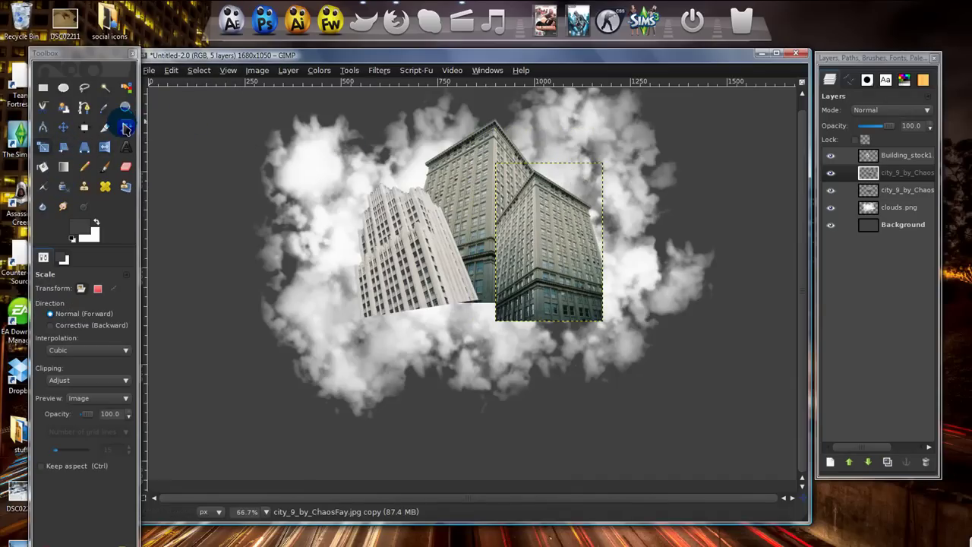
# Step: Rotate the flipped building copy slightly clockwise and nudge it upward against the original building
pyautogui.click(124, 127)
pyautogui.moveTo(600, 285); pyautogui.dragTo(589, 296)
pyautogui.click(396, 492)
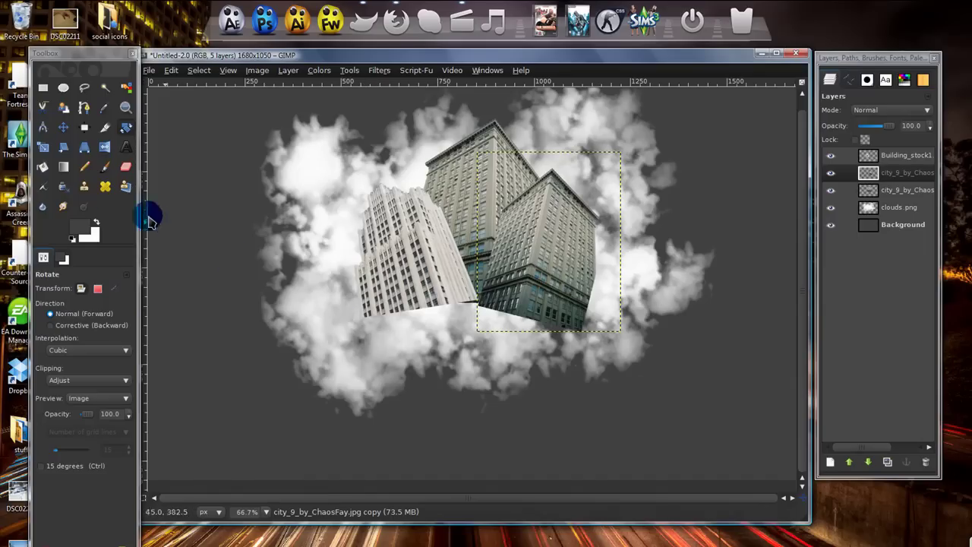
pyautogui.click(66, 129)
pyautogui.moveTo(558, 276)
pyautogui.mouseDown()
pyautogui.moveTo(542, 256)
pyautogui.moveTo(563, 270)
pyautogui.mouseUp()
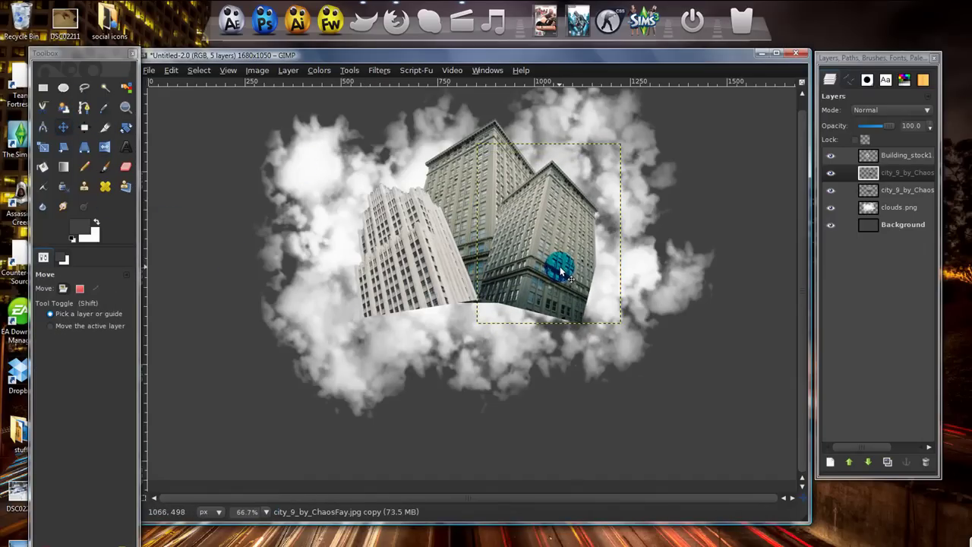
# Step: Fade the bottom edges of the flipped building and the Building_stock1 layer with the Eraser, using the really fuzzy brush at scale 1.00
pyautogui.click(125, 168)
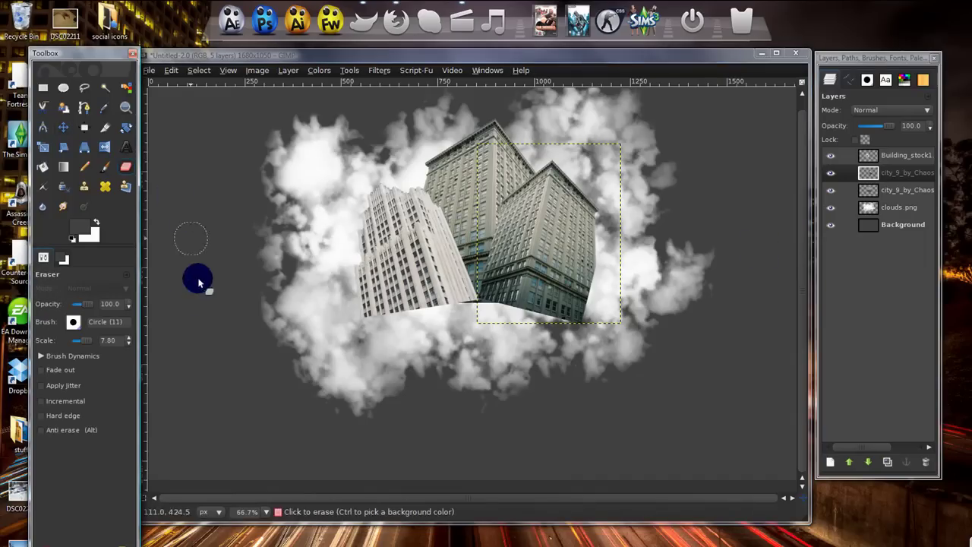
pyautogui.click(73, 321)
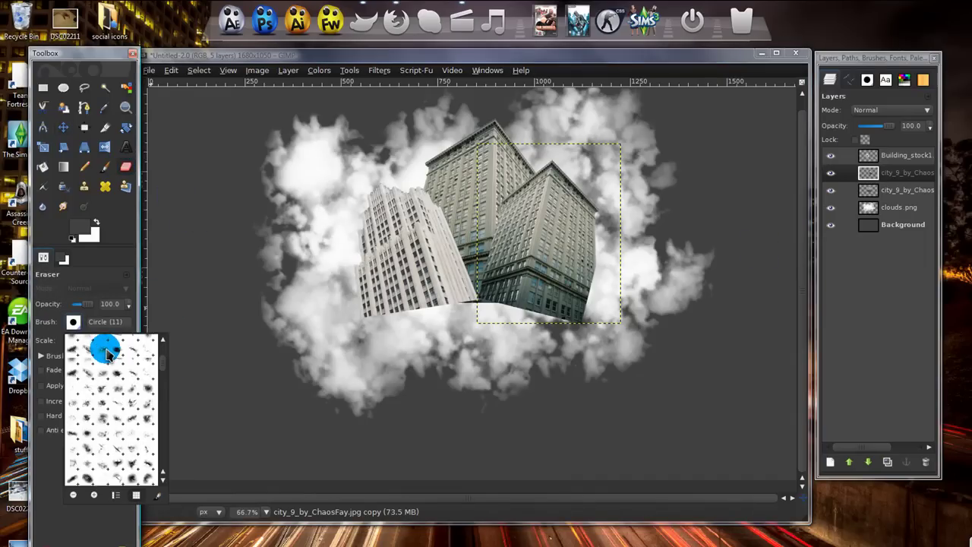
pyautogui.doubleClick(133, 347)
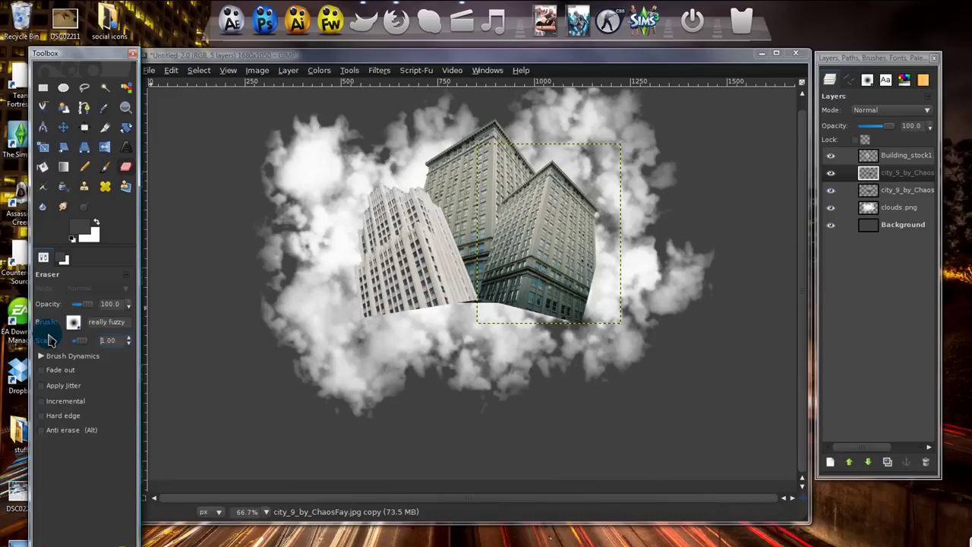
pyautogui.moveTo(523, 331)
pyautogui.mouseDown()
pyautogui.moveTo(465, 307)
pyautogui.moveTo(560, 352)
pyautogui.moveTo(582, 338)
pyautogui.moveTo(546, 334)
pyautogui.moveTo(604, 342)
pyautogui.moveTo(578, 324)
pyautogui.moveTo(604, 302)
pyautogui.moveTo(542, 358)
pyautogui.mouseUp()
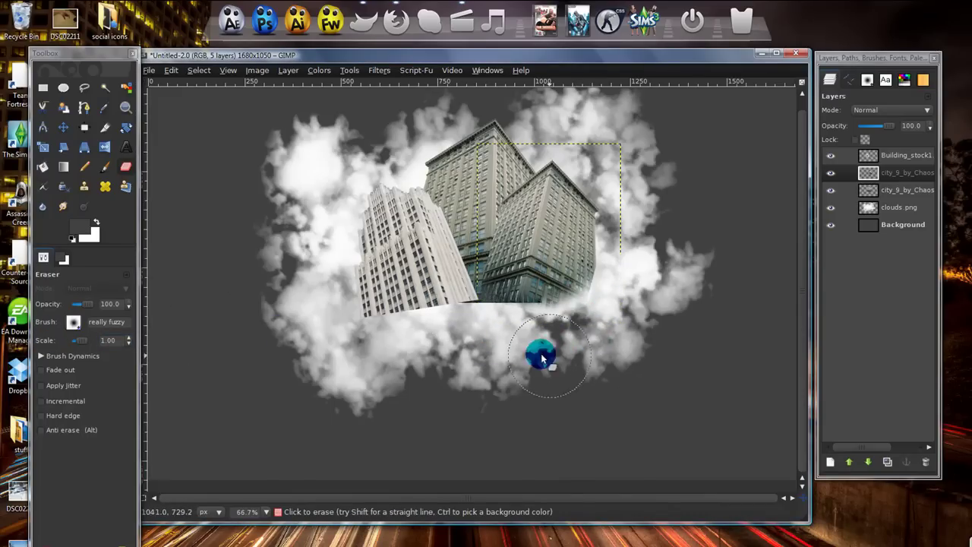
pyautogui.click(907, 156)
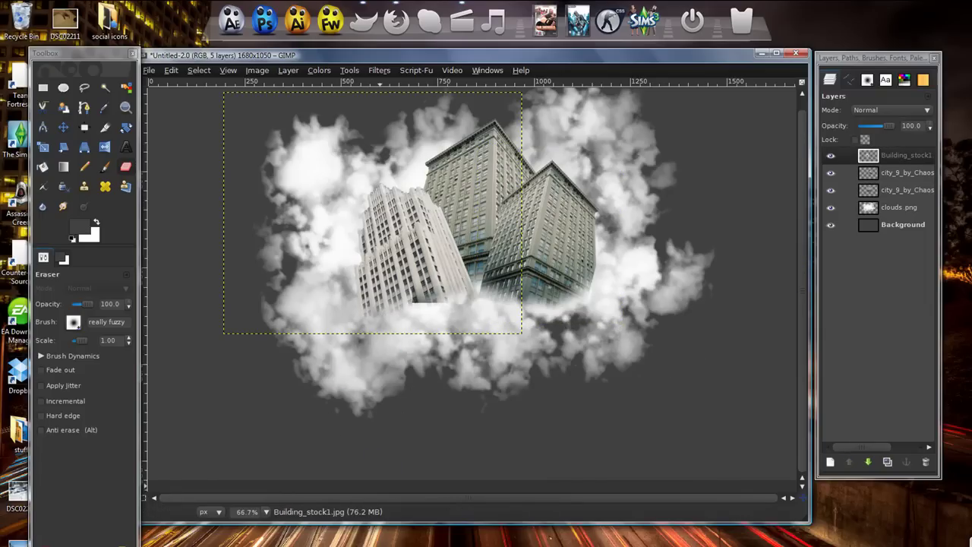
# Step: Add the stop photo from the city folder as a new layer and position the stop sign on top of the Building_stock1 tower
pyautogui.hotkey('alt', 'Tab')
pyautogui.moveTo(490, 342); pyautogui.dragTo(582, 140)
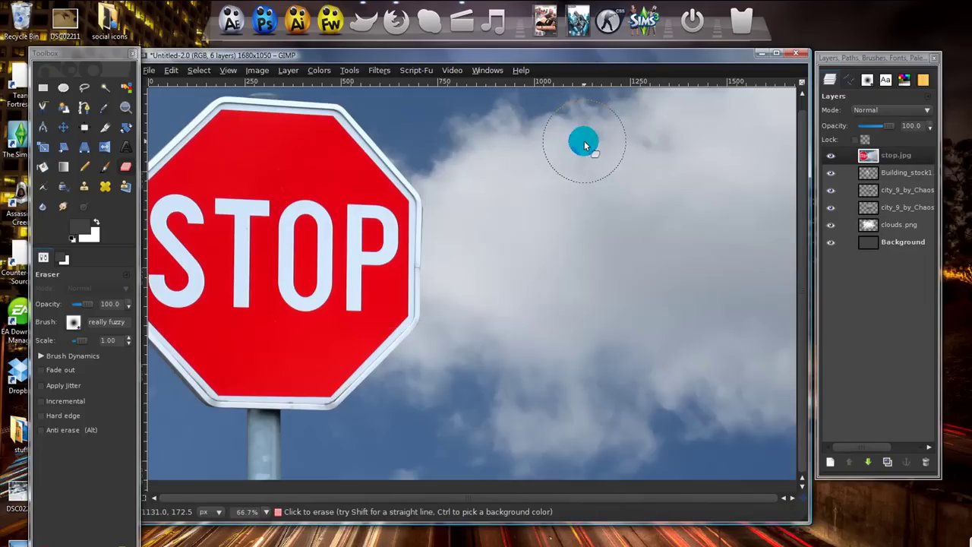
pyautogui.click(65, 127)
pyautogui.moveTo(314, 205); pyautogui.dragTo(449, 202)
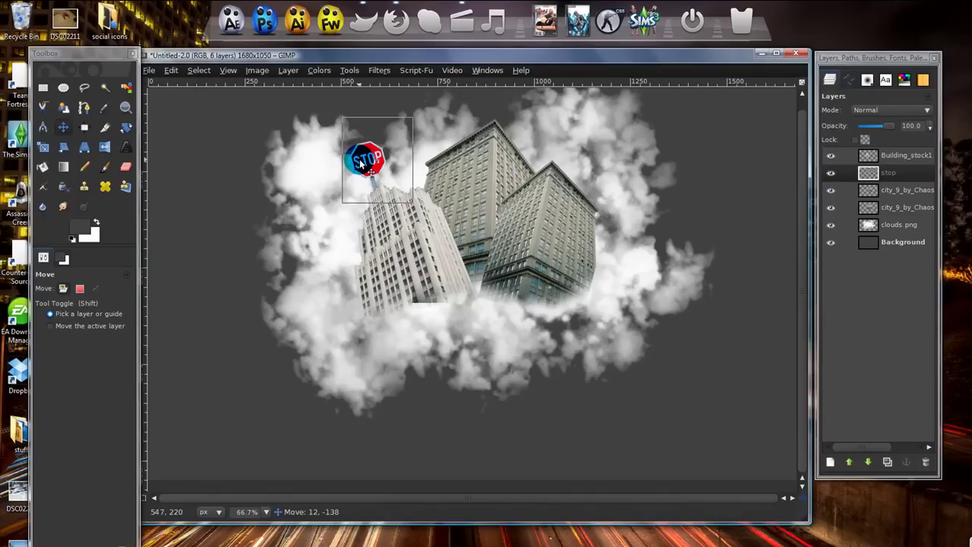
pyautogui.click(564, 191)
pyautogui.click(380, 155)
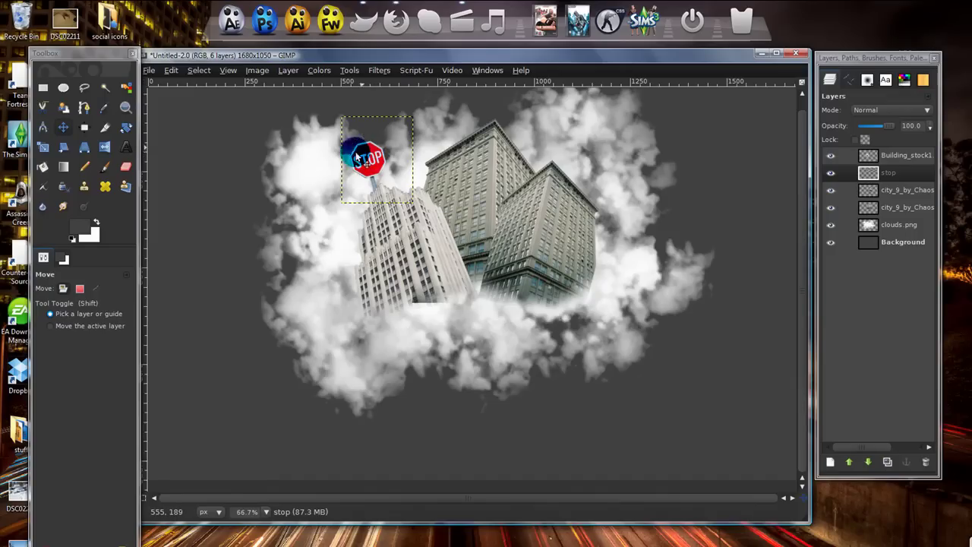
# Step: Erase the leftover bottom edge of the original city_9_by_ChaosFay building layer with the really fuzzy brush
pyautogui.click(905, 196)
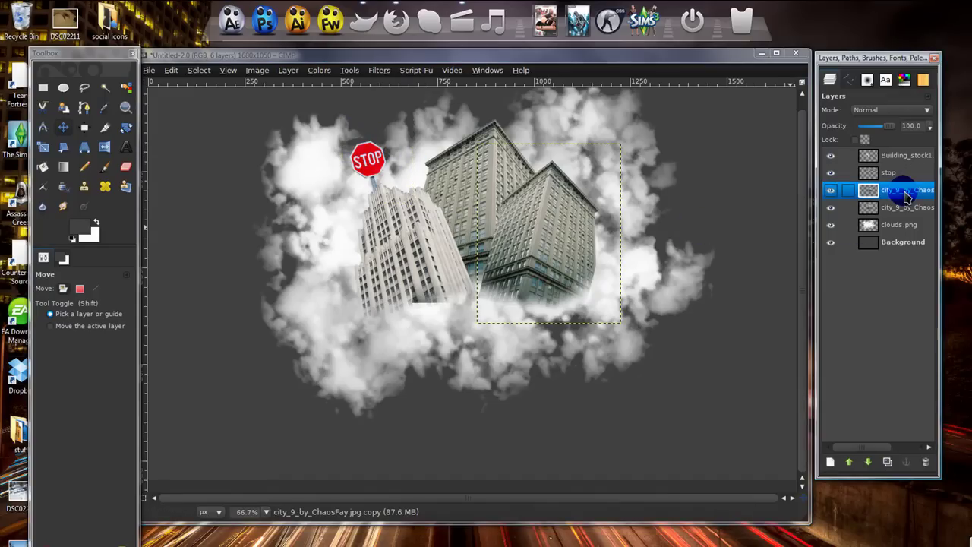
pyautogui.click(905, 207)
pyautogui.click(125, 166)
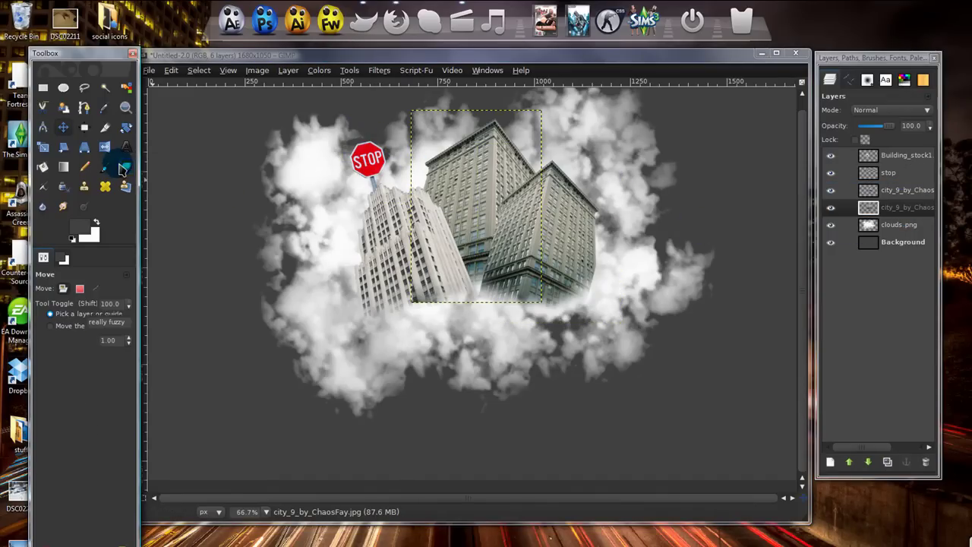
pyautogui.moveTo(449, 304); pyautogui.dragTo(397, 304)
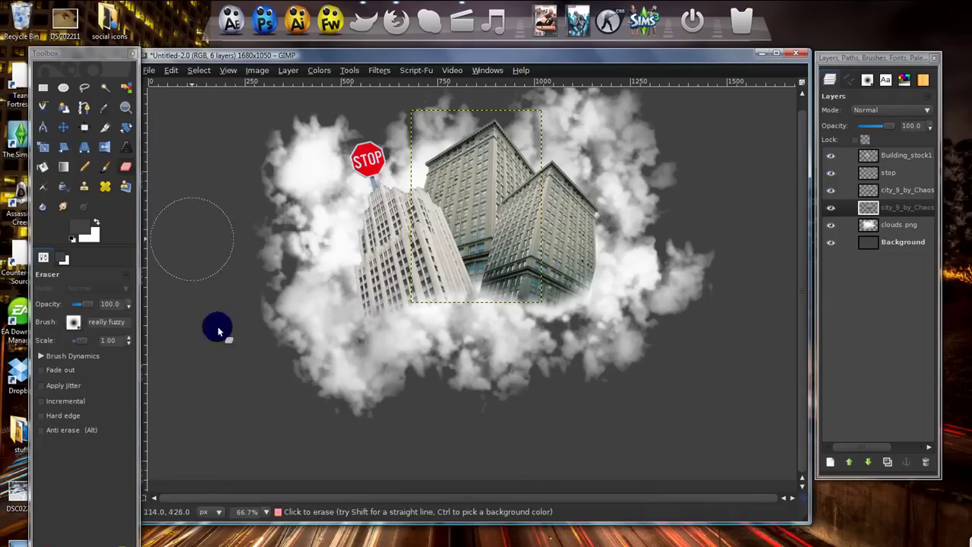
# Step: Add the helicopter photo from the city folder as the topmost layer and position the helicopter over the clouds right of the buildings
pyautogui.click(319, 536)
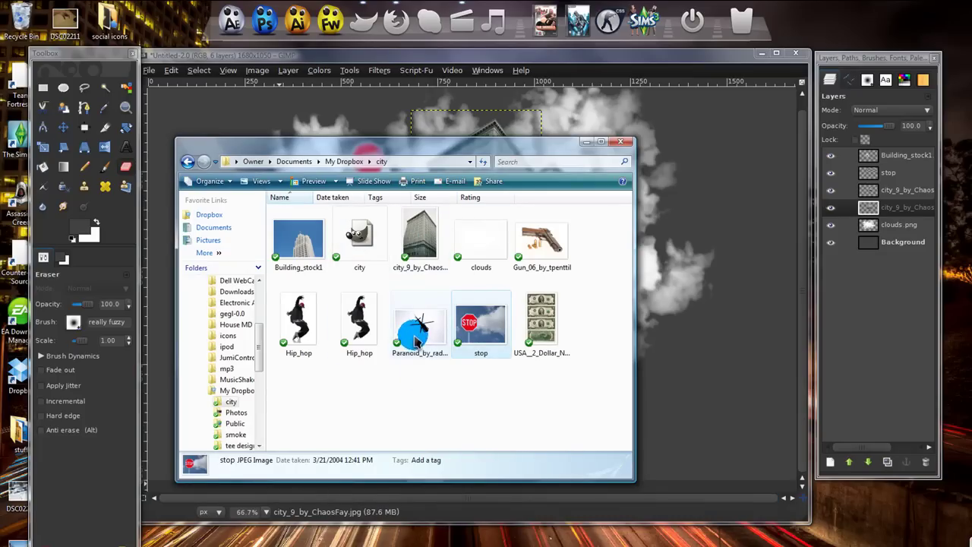
pyautogui.moveTo(416, 340); pyautogui.dragTo(588, 145)
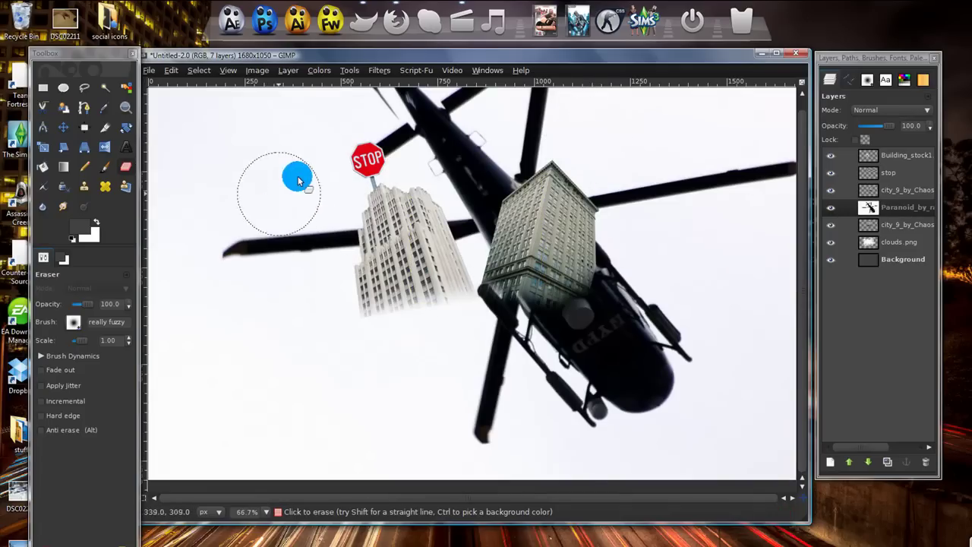
pyautogui.moveTo(873, 216); pyautogui.dragTo(921, 162)
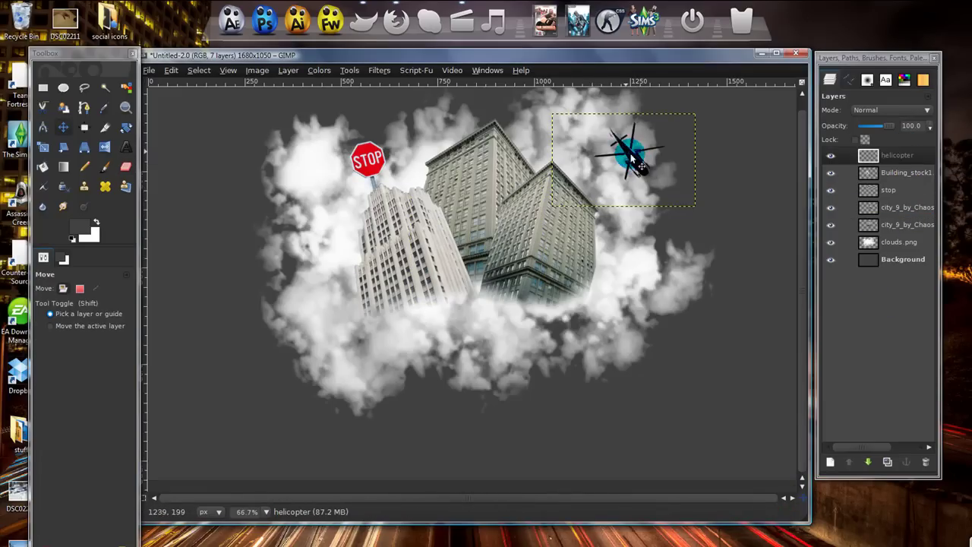
pyautogui.moveTo(638, 170); pyautogui.dragTo(630, 168)
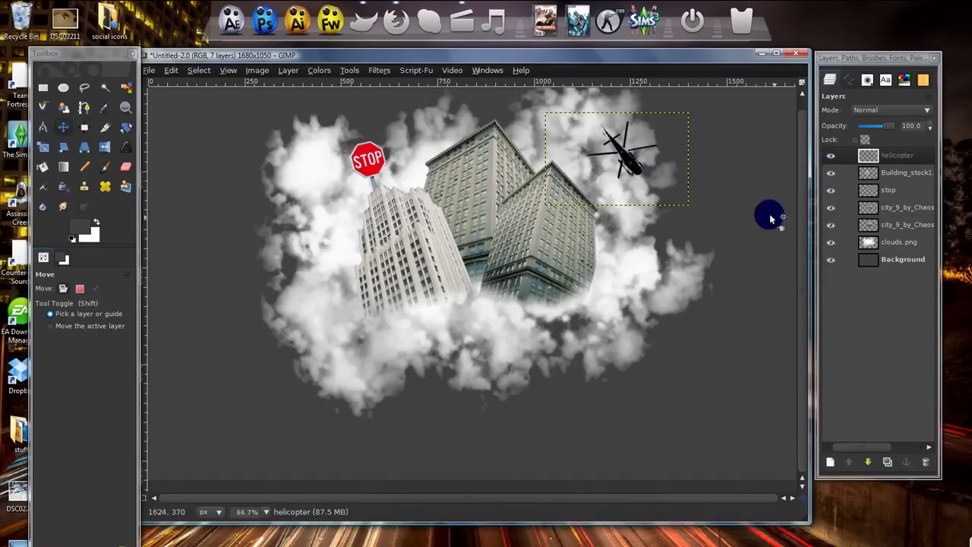
# Step: Duplicate the clouds.png layer and expand the copy to the image size
pyautogui.click(899, 241)
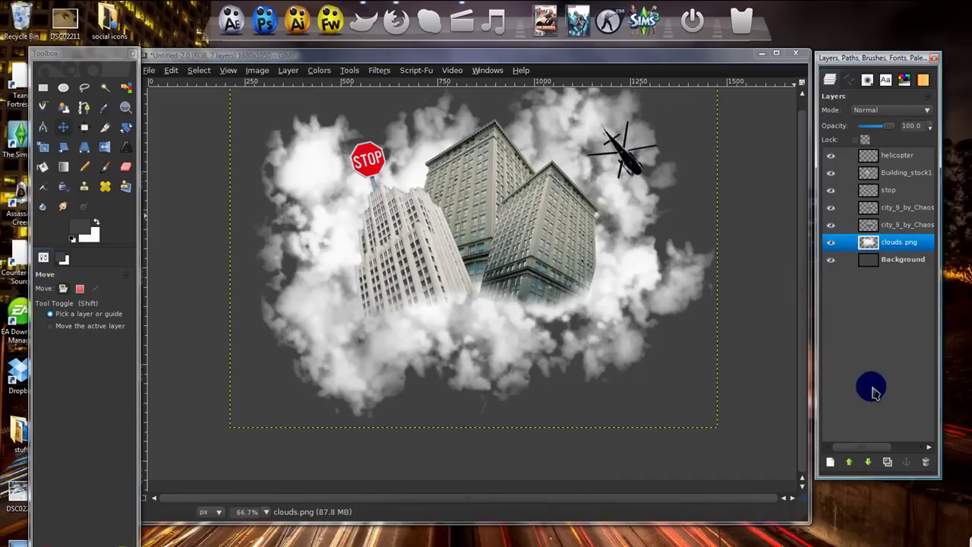
pyautogui.click(895, 464)
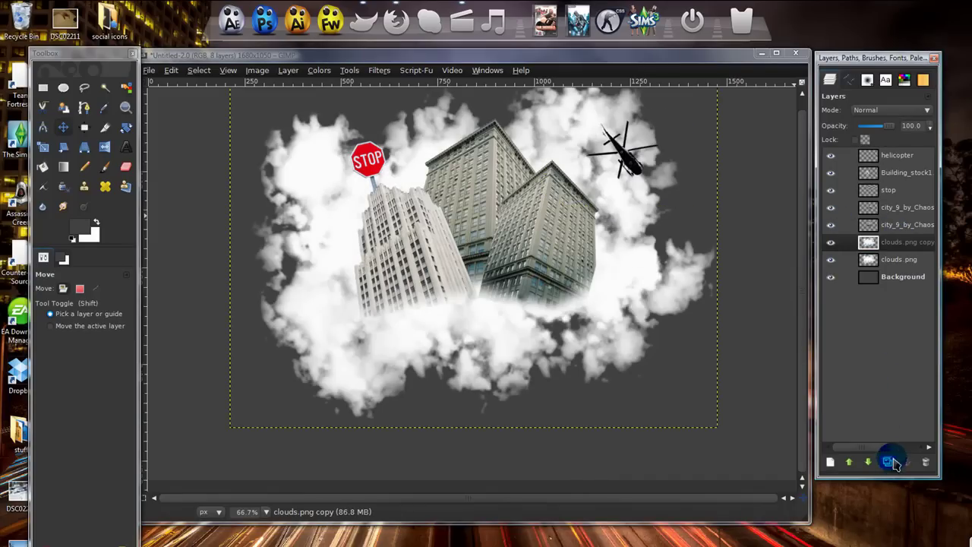
pyautogui.click(378, 70)
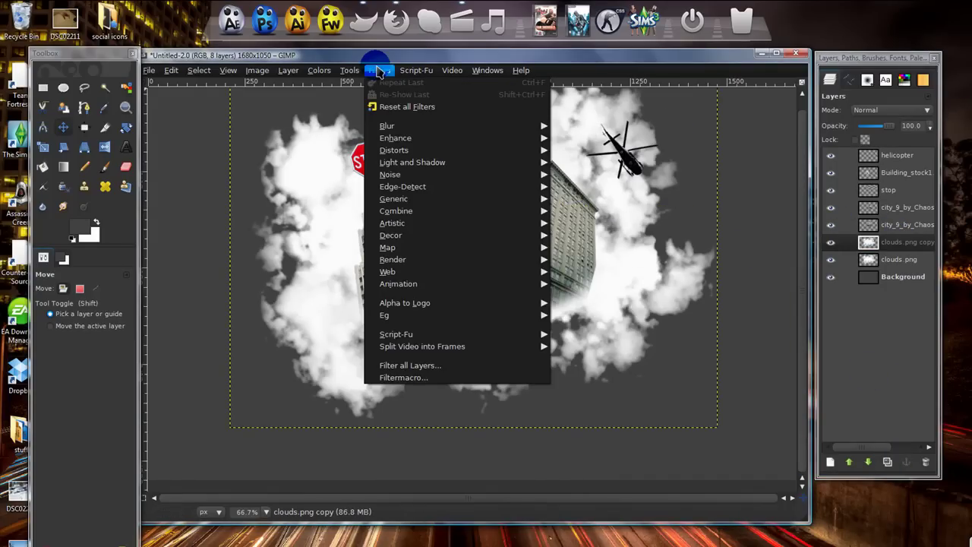
pyautogui.moveTo(288, 69)
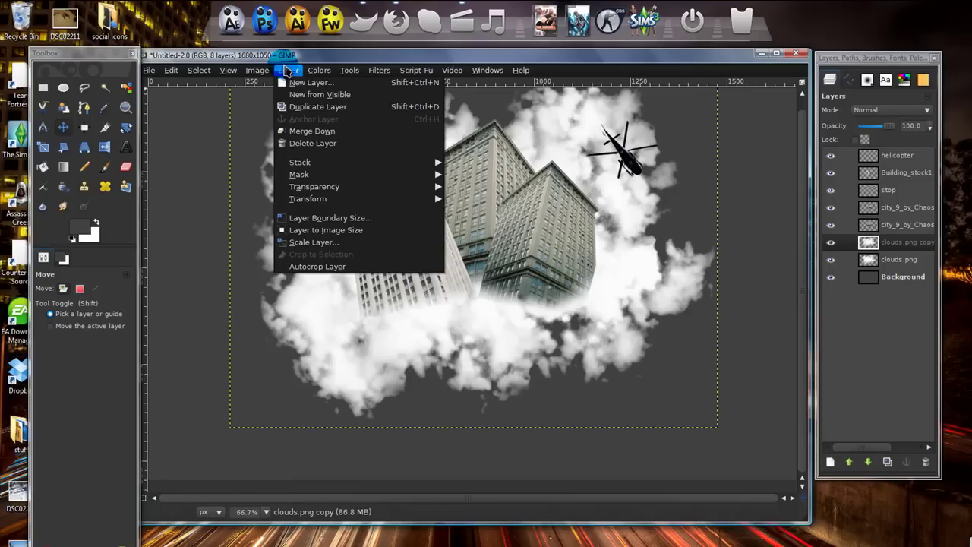
pyautogui.click(315, 230)
# Step: Apply a Gaussian Blur with a 21 px horizontal and vertical radius to the clouds.png copy layer
pyautogui.click(412, 127)
pyautogui.click(379, 70)
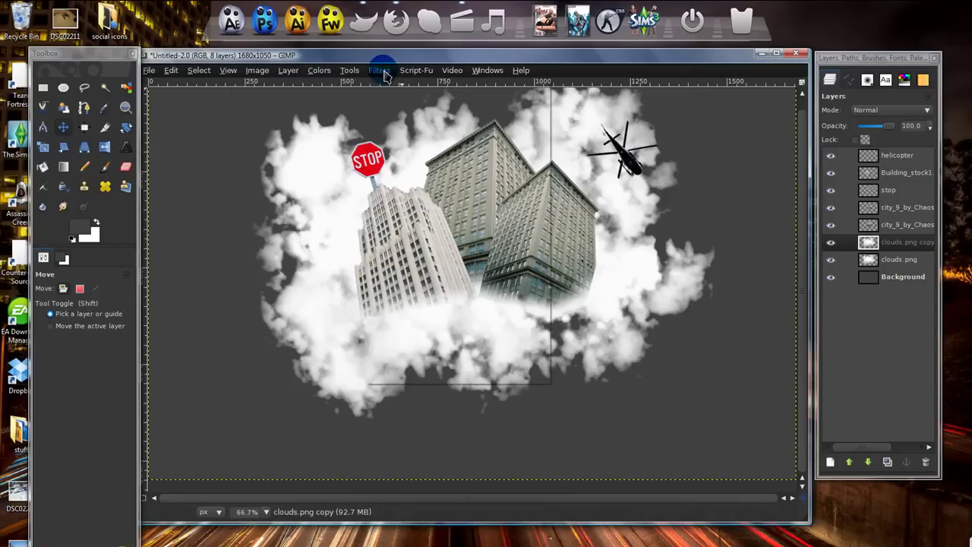
pyautogui.moveTo(408, 127)
pyautogui.click(580, 138)
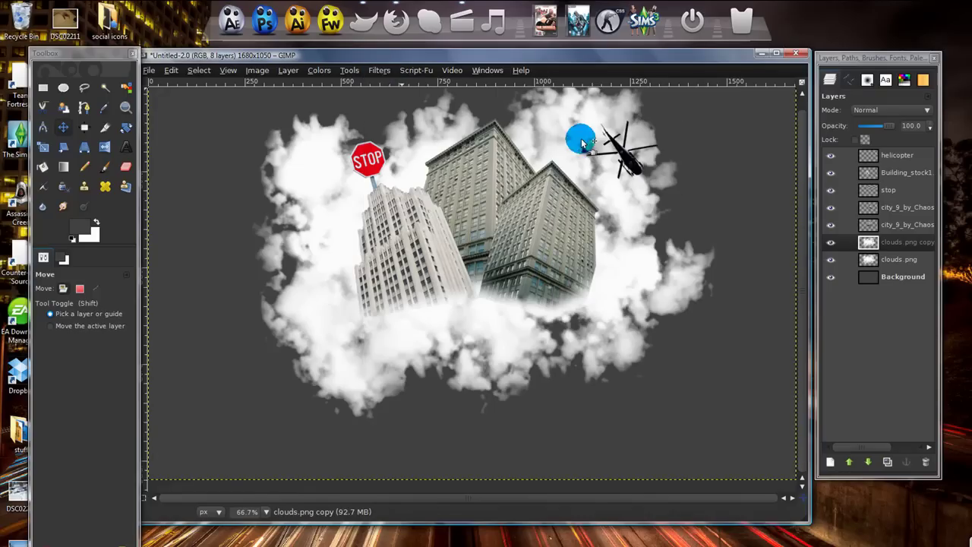
pyautogui.moveTo(180, 56); pyautogui.dragTo(303, 109)
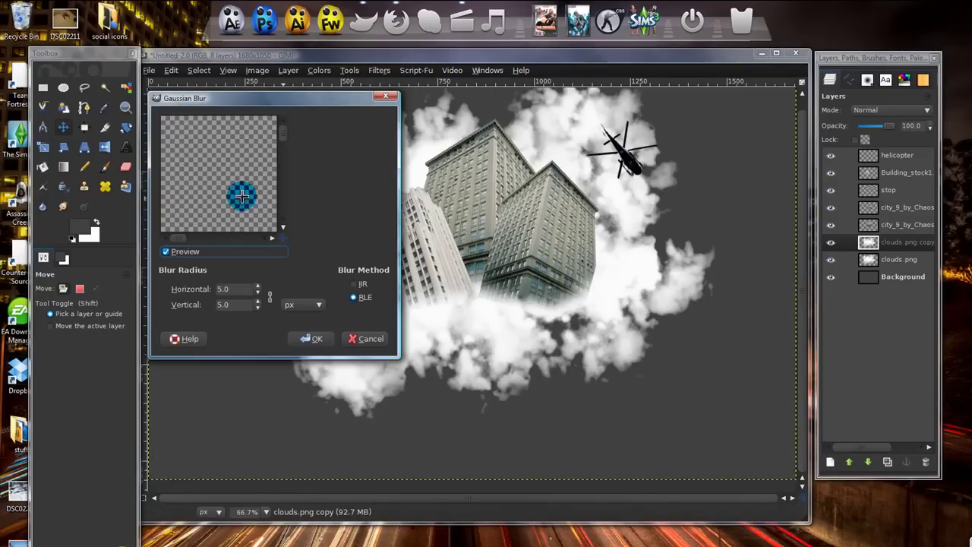
pyautogui.moveTo(241, 196); pyautogui.dragTo(215, 183)
pyautogui.moveTo(260, 205); pyautogui.dragTo(256, 312)
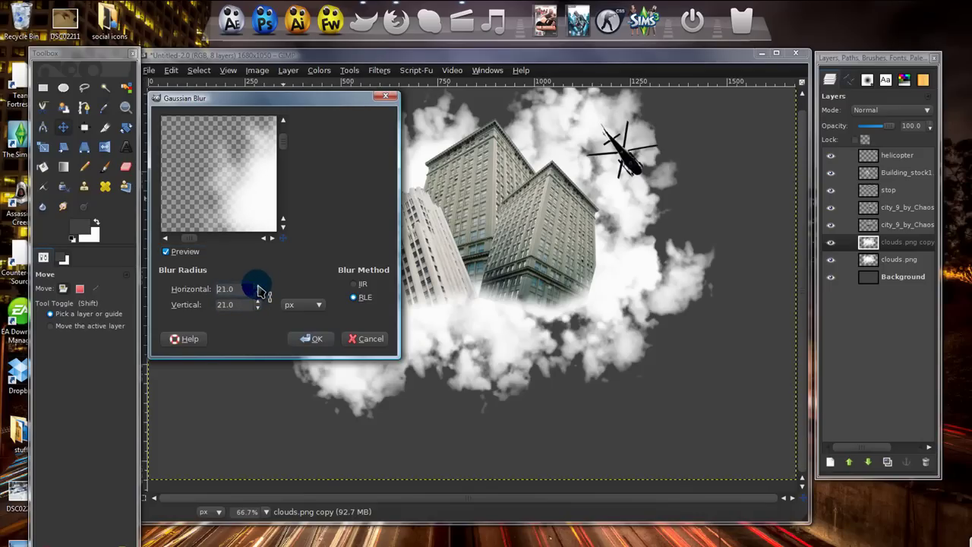
pyautogui.click(311, 338)
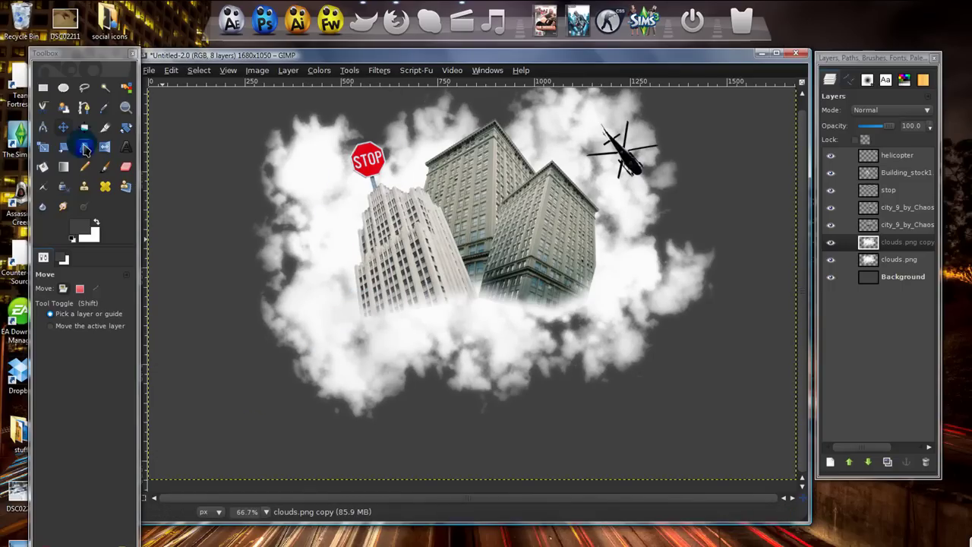
# Step: Erase parts of the blurred clouds.png copy layer around the building bases with the really fuzzy brush, and check the layer hidden and shown
pyautogui.click(126, 169)
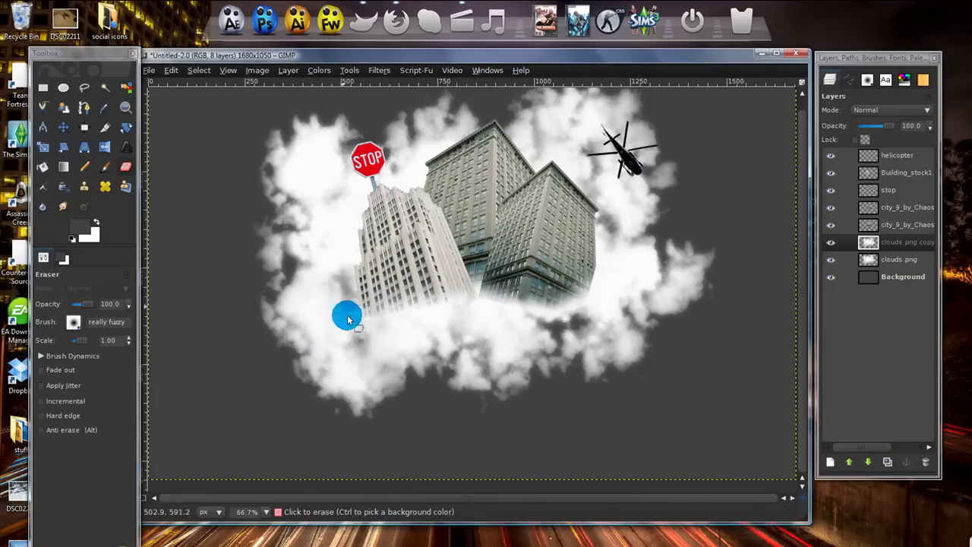
pyautogui.click(362, 334)
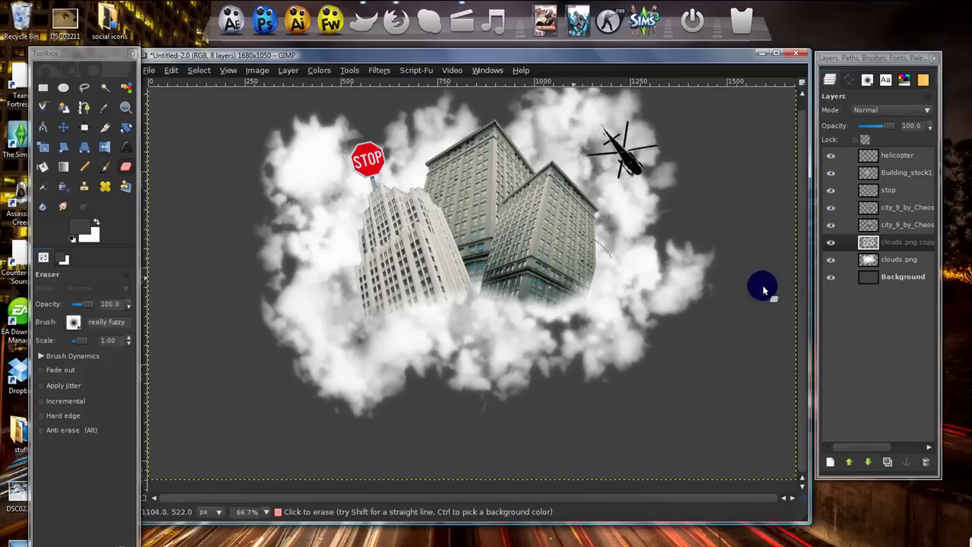
pyautogui.click(831, 242)
pyautogui.click(830, 241)
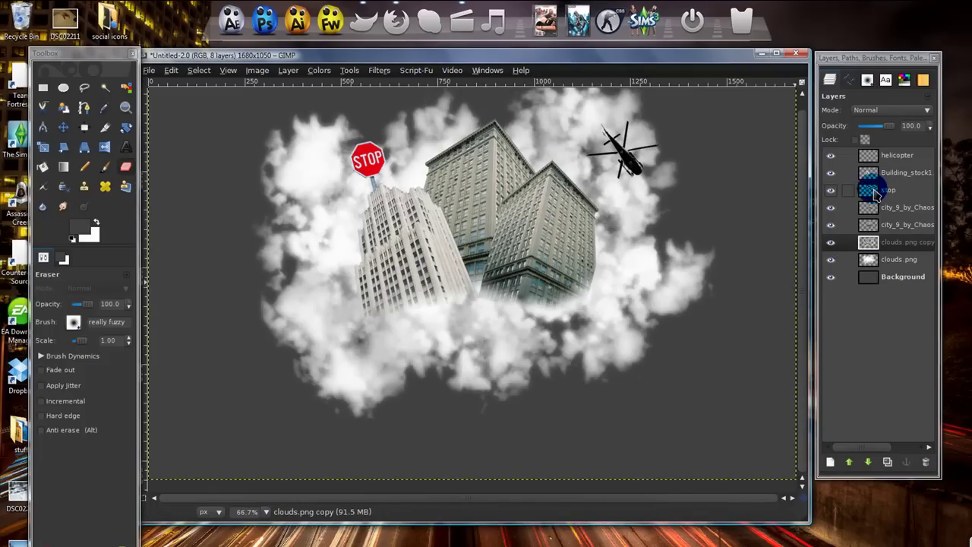
# Step: Add the Hip_hop PNG image from the city folder to the composition as a new layer
pyautogui.hotkey('alt', 'Tab')
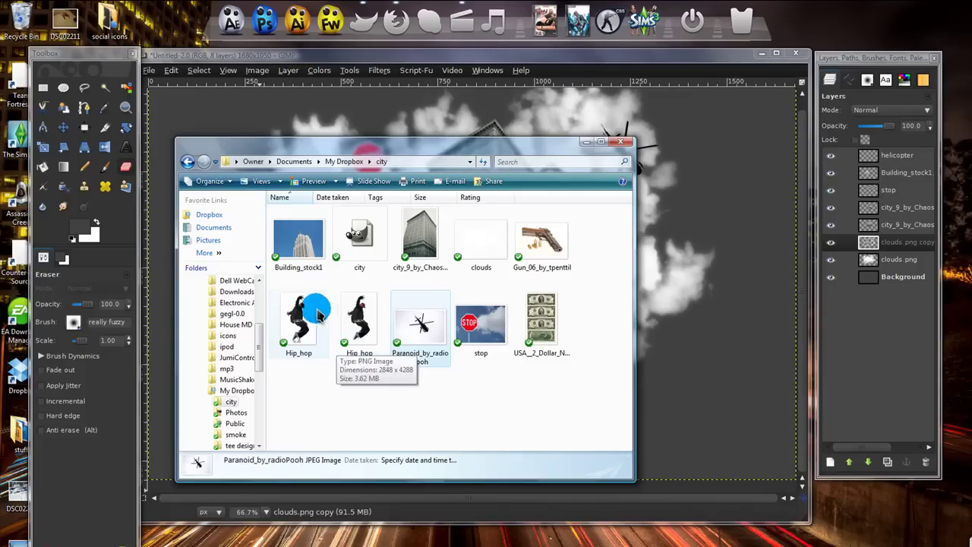
pyautogui.moveTo(357, 334); pyautogui.dragTo(672, 251)
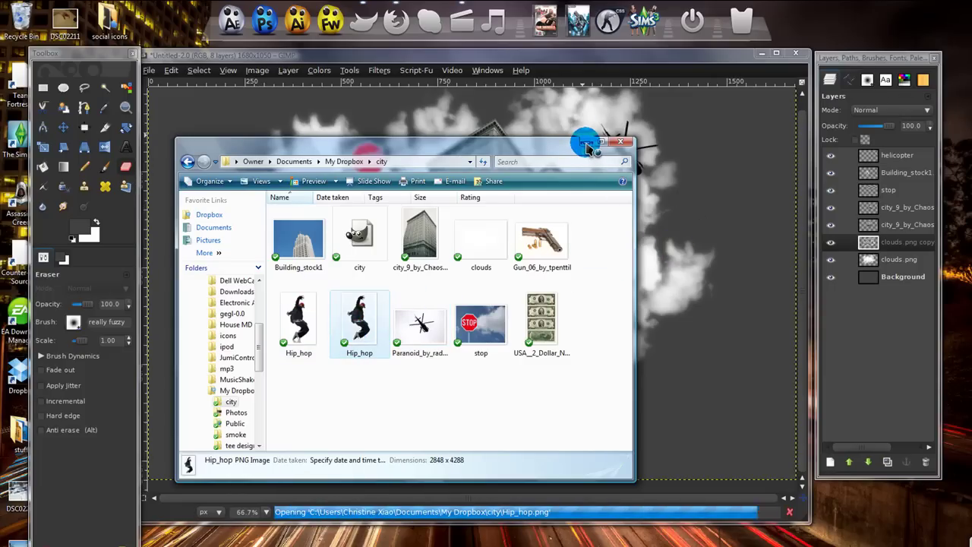
pyautogui.click(588, 145)
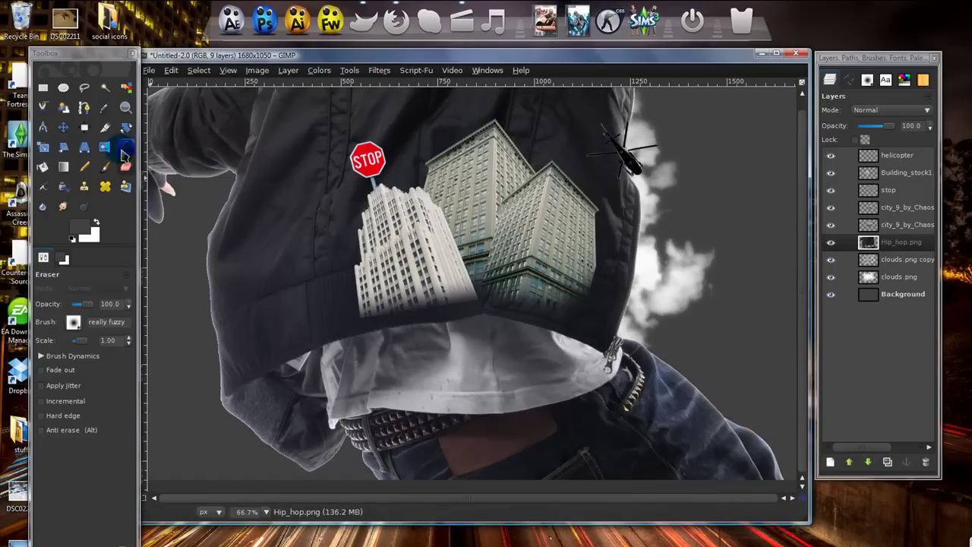
# Step: Scale down the oversized Hip_hop.png layer with the Scale tool
pyautogui.click(43, 147)
pyautogui.click(282, 221)
pyautogui.moveTo(282, 220); pyautogui.dragTo(570, 430)
pyautogui.press('Return')
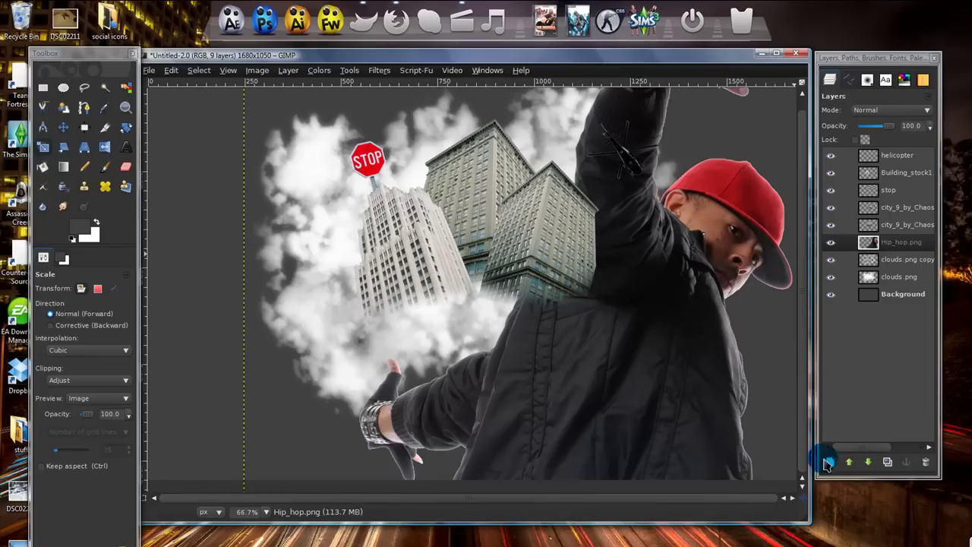
# Step: Raise the Hip_hop.png layer above the helicopter layer so it is the topmost layer
pyautogui.click(849, 462)
pyautogui.click(849, 462)
pyautogui.click(849, 462)
pyautogui.click(849, 463)
pyautogui.click(849, 462)
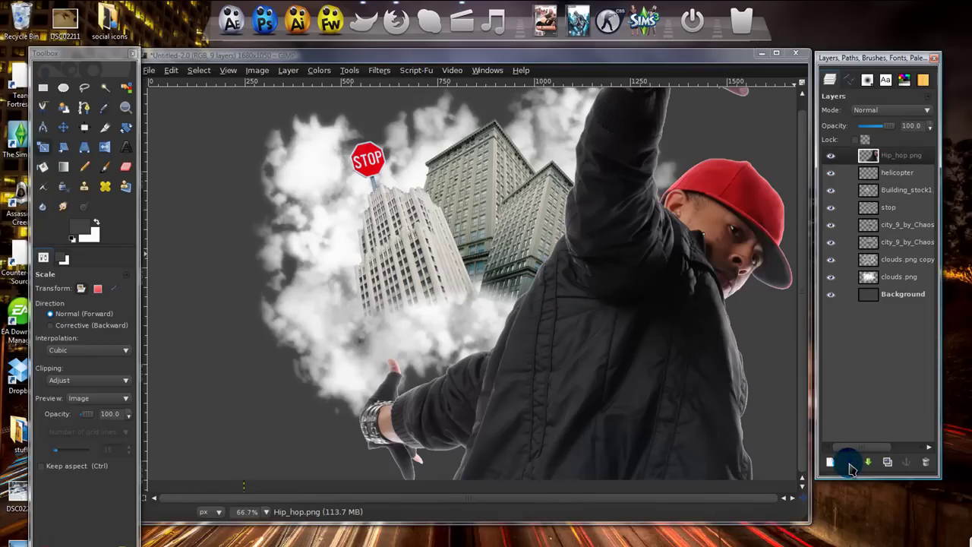
# Step: Scale the Hip_hop.png layer down proportionally until the whole dancer fits the canvas, and position him in front of the buildings
pyautogui.click(260, 94)
pyautogui.moveTo(379, 209); pyautogui.dragTo(752, 531)
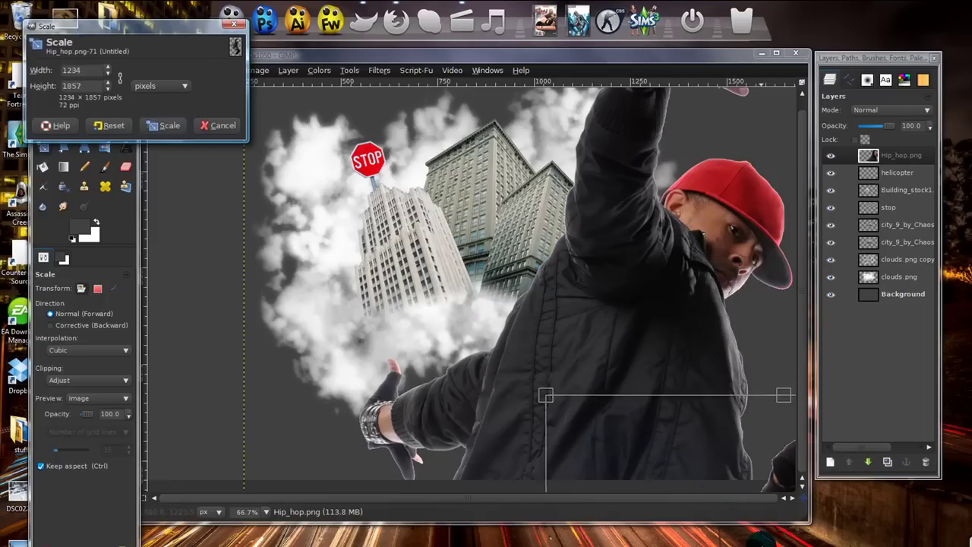
pyautogui.press('Return')
pyautogui.click(189, 160)
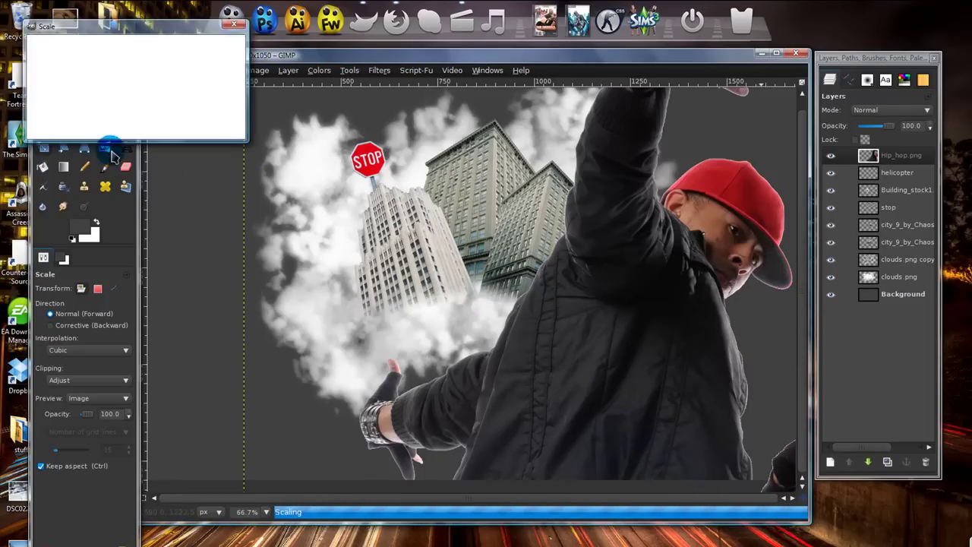
pyautogui.press('Return')
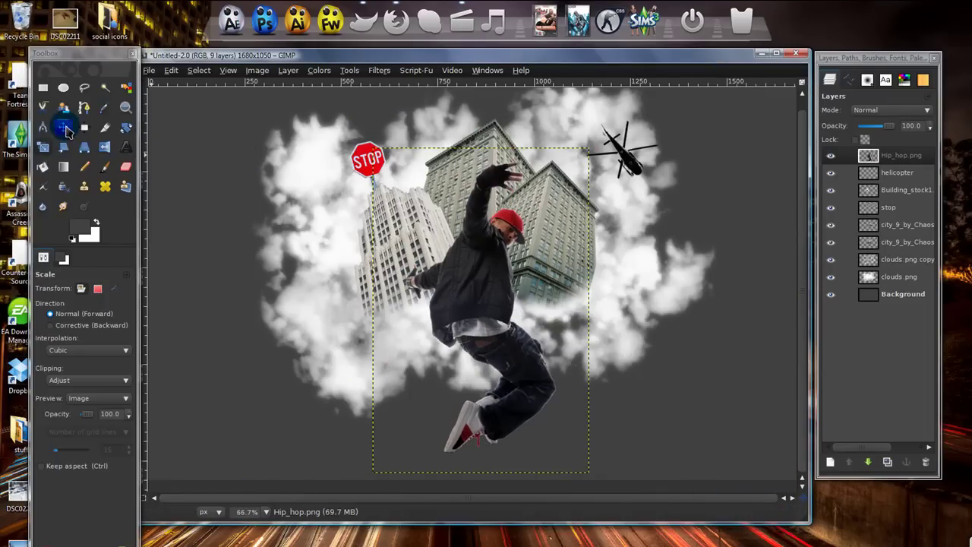
pyautogui.click(65, 128)
pyautogui.moveTo(497, 334)
pyautogui.mouseDown()
pyautogui.moveTo(489, 323)
pyautogui.moveTo(495, 342)
pyautogui.moveTo(494, 329)
pyautogui.mouseUp()
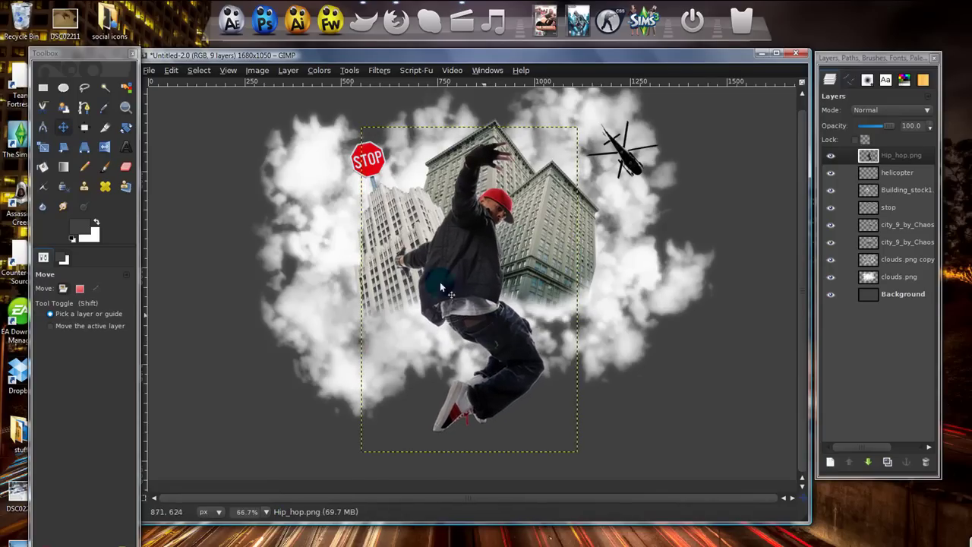
# Step: Adjust the Hip_hop.png layer's Brightness-Contrast to brightness 0 and contrast 18
pyautogui.click(319, 71)
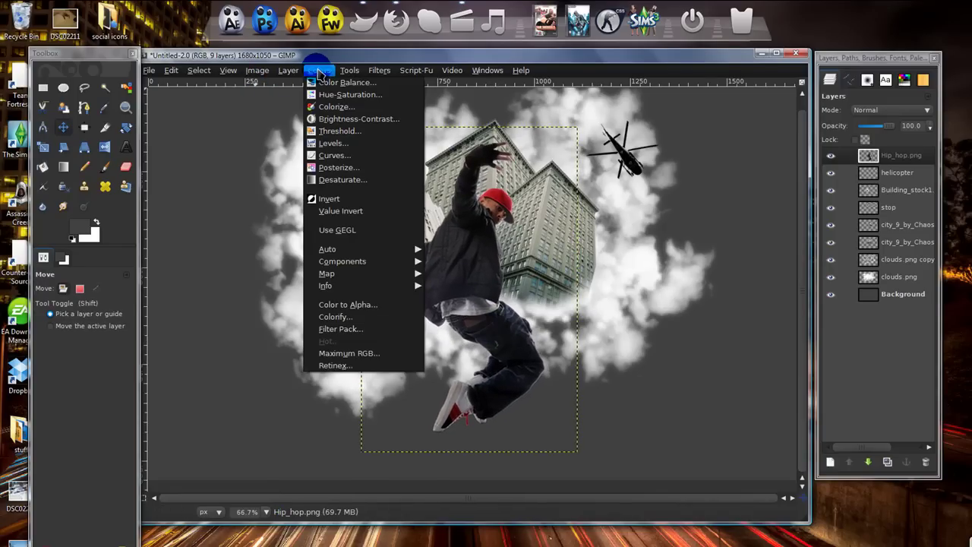
pyautogui.click(380, 123)
pyautogui.moveTo(319, 266); pyautogui.dragTo(468, 271)
pyautogui.moveTo(395, 271); pyautogui.dragTo(352, 271)
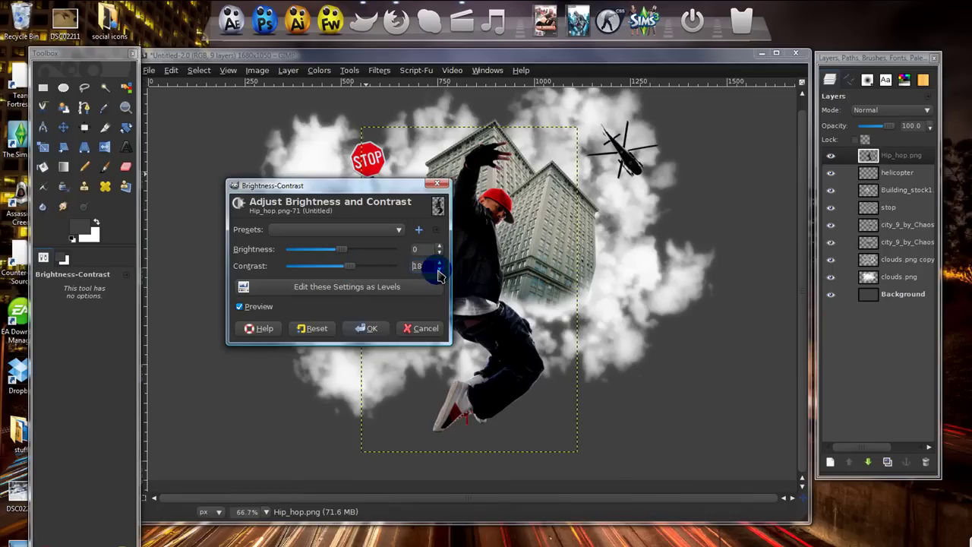
pyautogui.moveTo(387, 186); pyautogui.dragTo(291, 173)
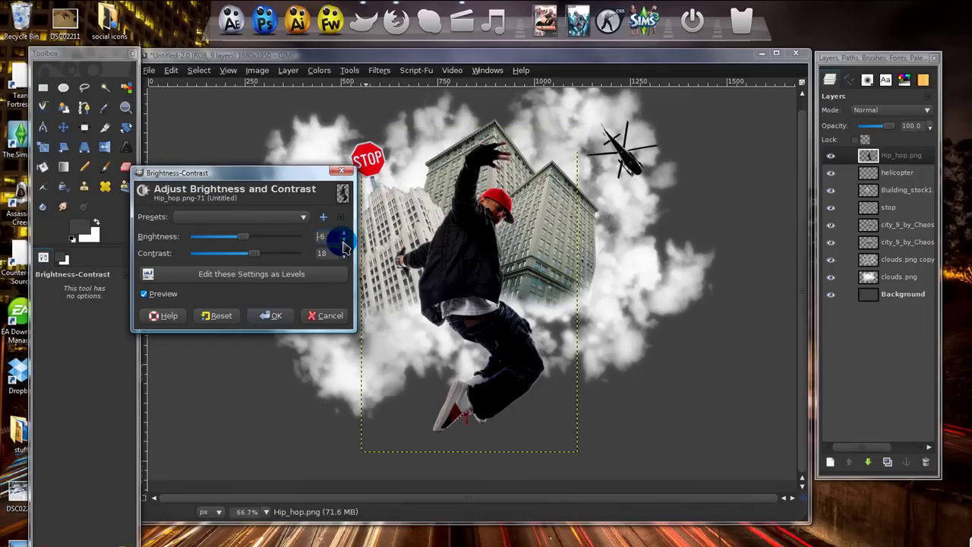
pyautogui.click(341, 233)
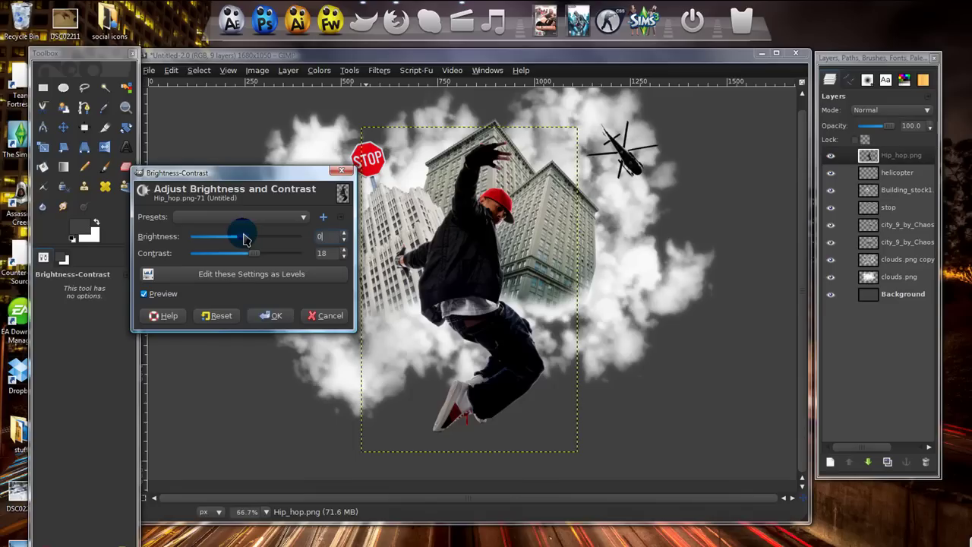
pyautogui.click(271, 315)
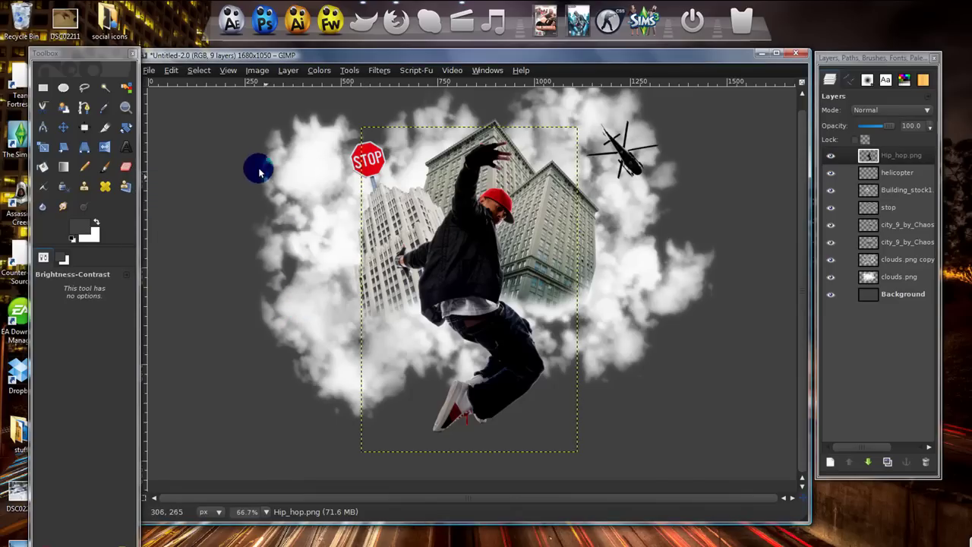
# Step: Burn the midtones around the dancer's face with the really fuzzy brush at scale 0.52 and exposure 50
pyautogui.click(84, 205)
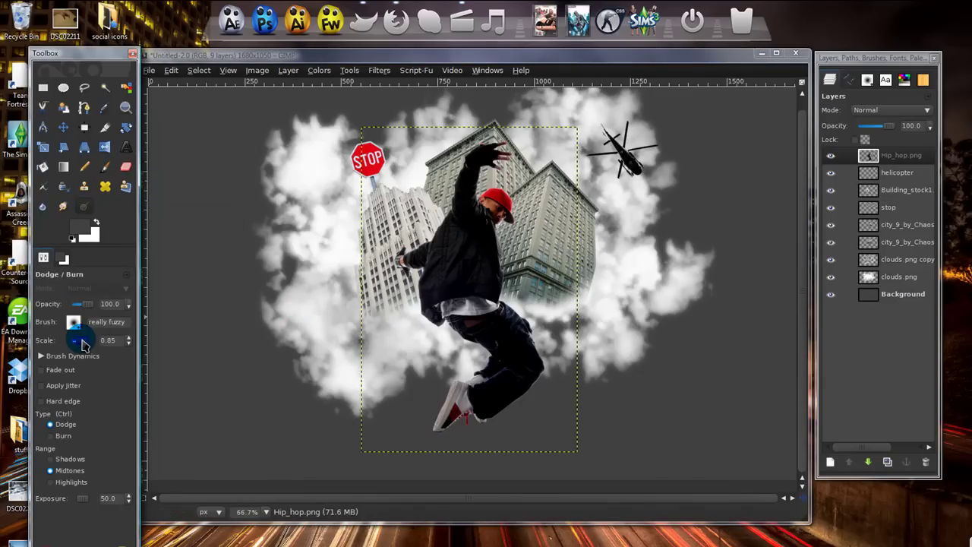
pyautogui.moveTo(82, 343); pyautogui.dragTo(77, 342)
pyautogui.click(76, 436)
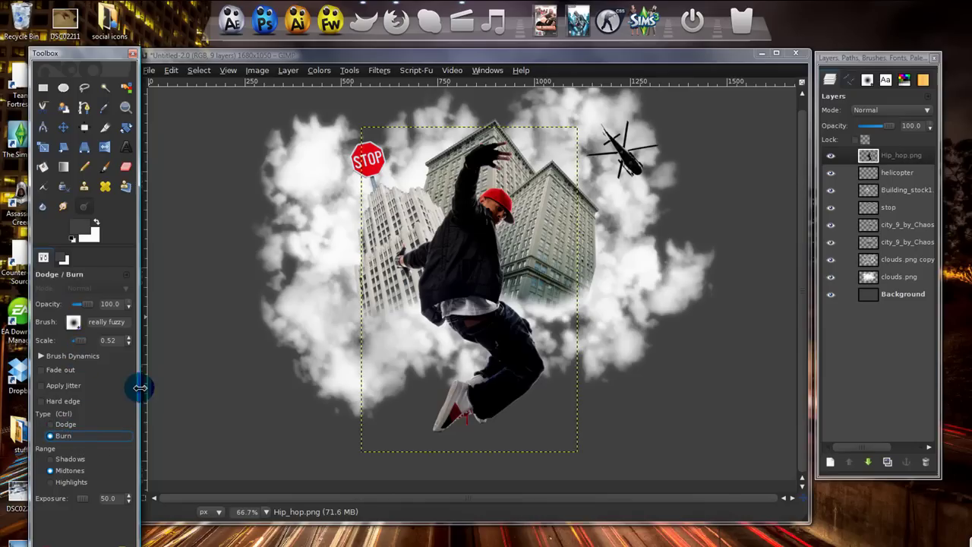
pyautogui.click(494, 226)
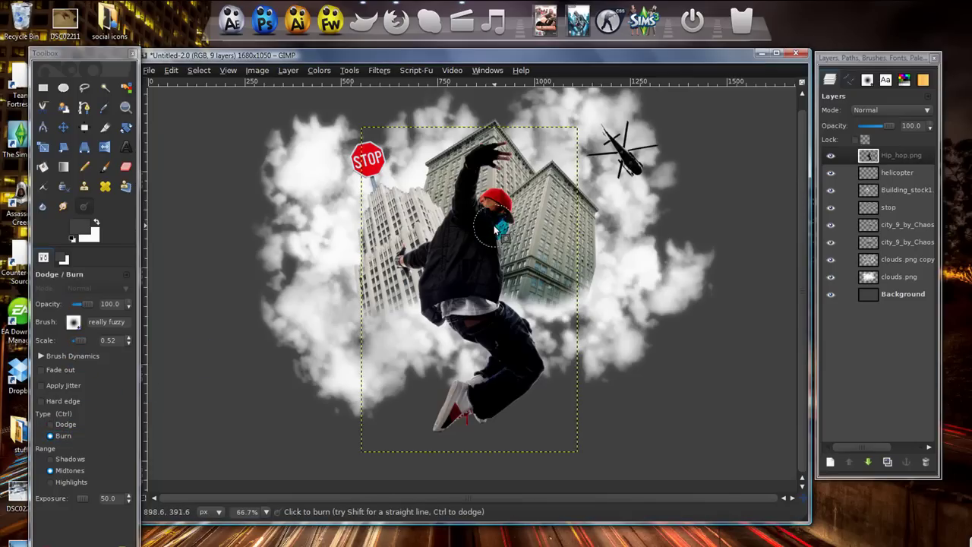
pyautogui.moveTo(494, 225)
pyautogui.mouseDown()
pyautogui.moveTo(535, 217)
pyautogui.moveTo(503, 224)
pyautogui.mouseUp()
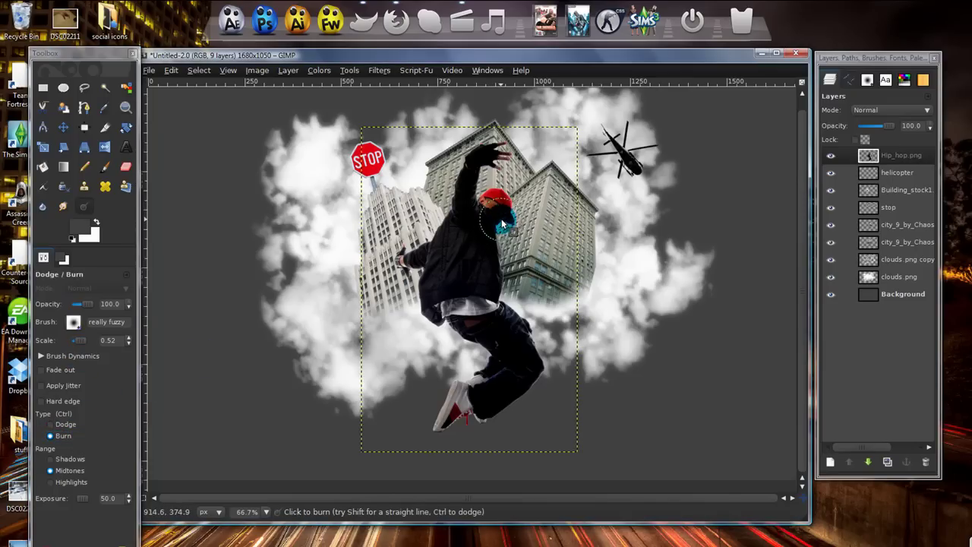
# Step: Dodge the midtones of the dancer's red cap with the same really fuzzy brush
pyautogui.click(84, 426)
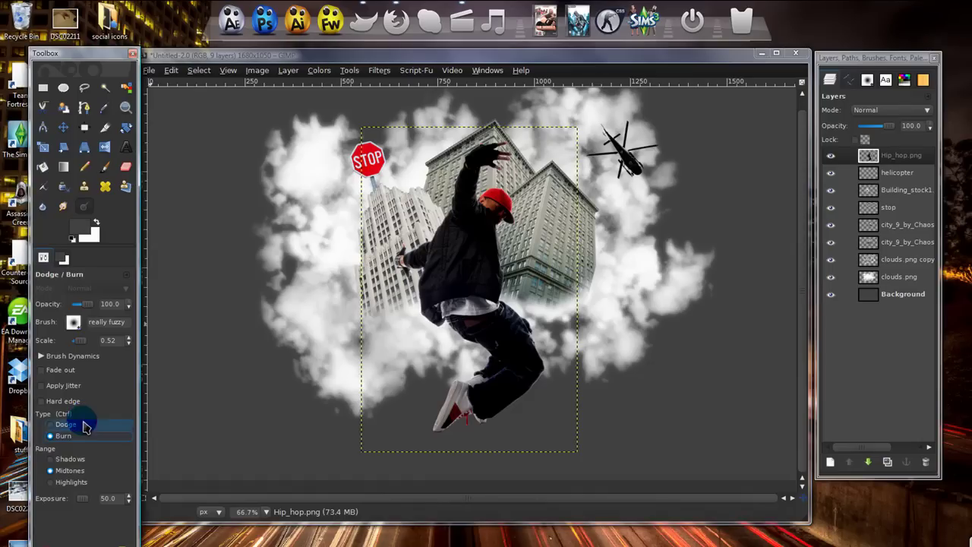
pyautogui.click(493, 202)
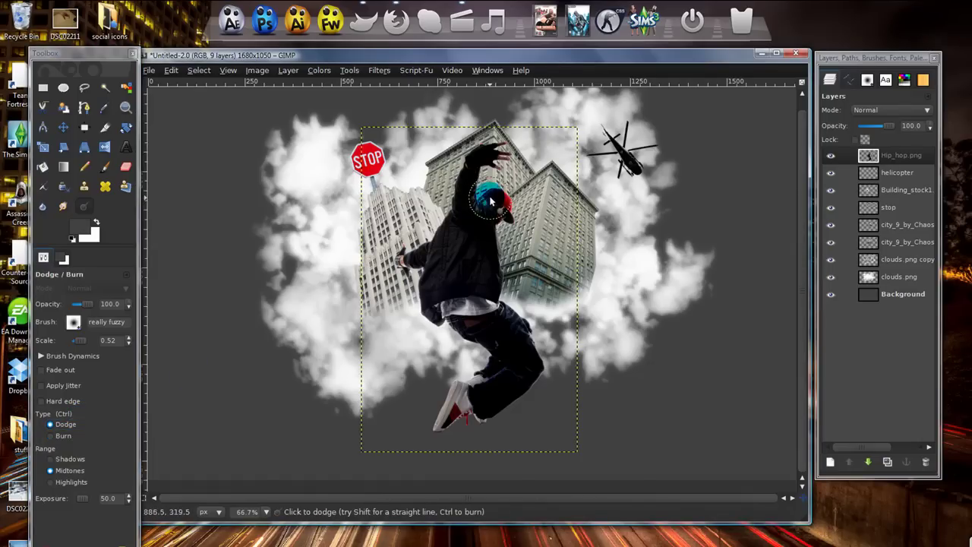
pyautogui.click(492, 202)
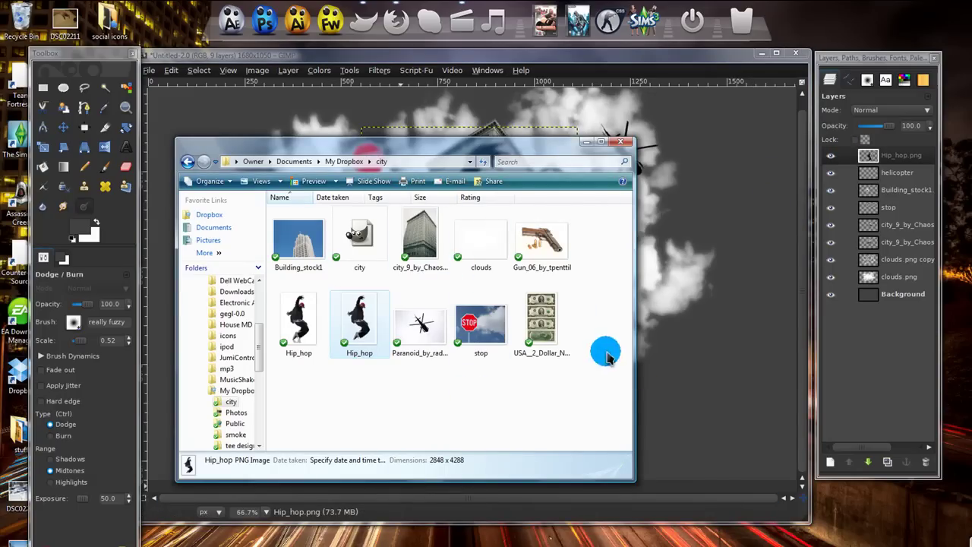
# Step: Add the USA__2_Dollar_Notes photo from the city folder as the top layer and scale it down to a small sheet beside the dancer's shoe
pyautogui.moveTo(545, 319); pyautogui.dragTo(698, 302)
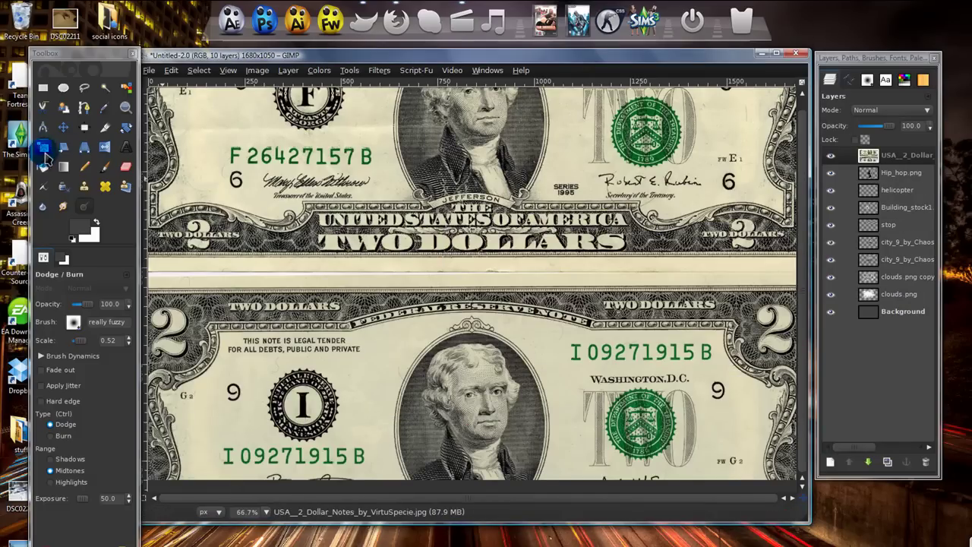
pyautogui.click(44, 149)
pyautogui.click(185, 120)
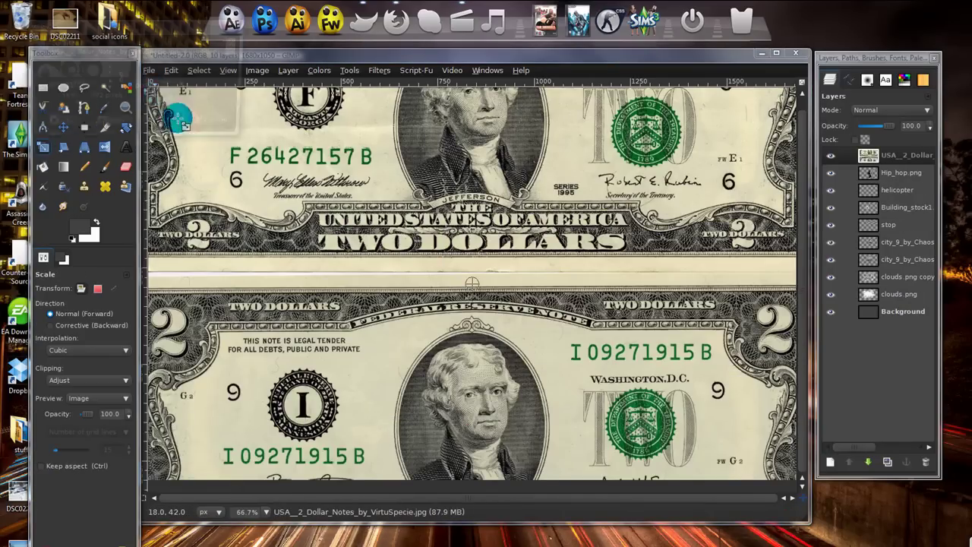
pyautogui.moveTo(455, 342); pyautogui.dragTo(539, 410)
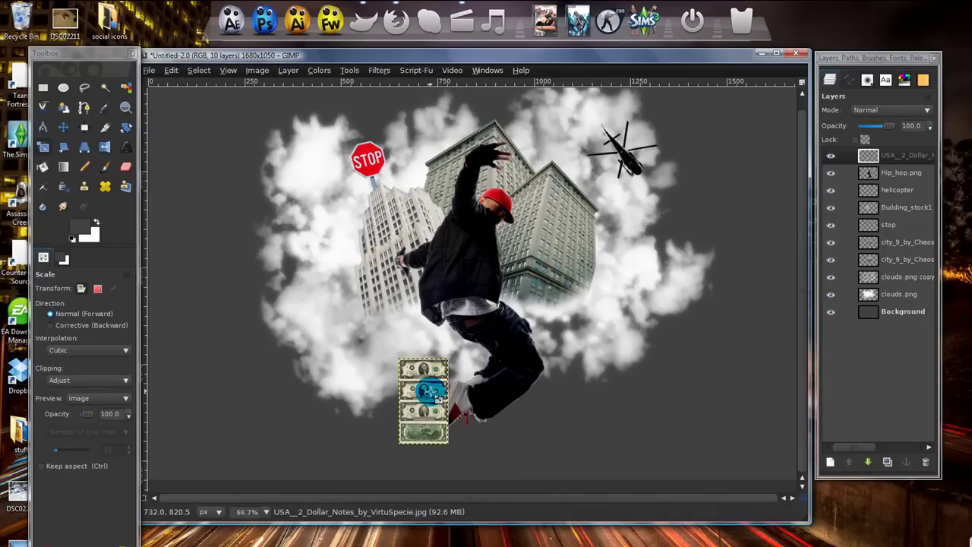
pyautogui.click(406, 364)
pyautogui.moveTo(405, 365); pyautogui.dragTo(412, 373)
pyautogui.press('Return')
# Step: Cut the topmost two-dollar bill out of the notes layer with a 171 × 65 px rectangular selection, paste it as its own layer and hide it
pyautogui.press('2')
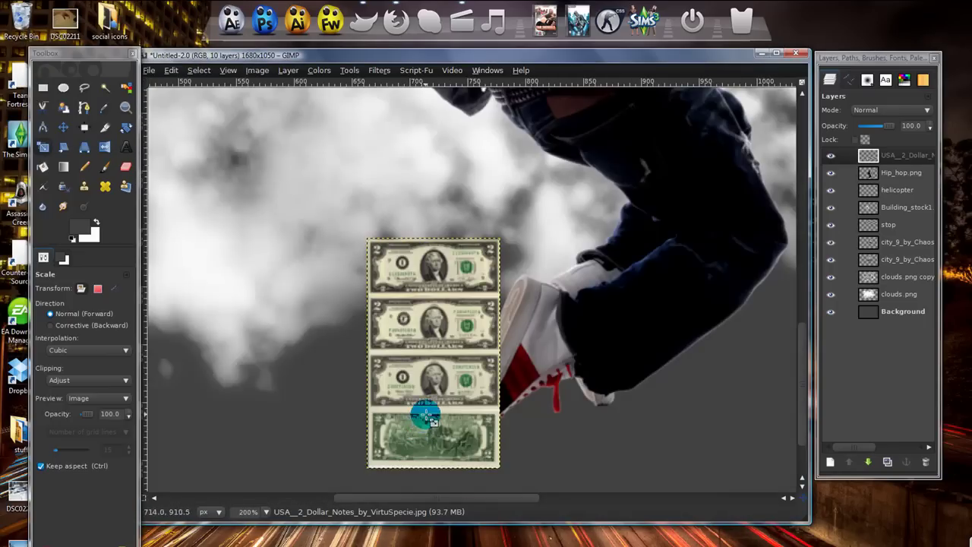
pyautogui.scroll(1, 426, 416)
pyautogui.click(43, 87)
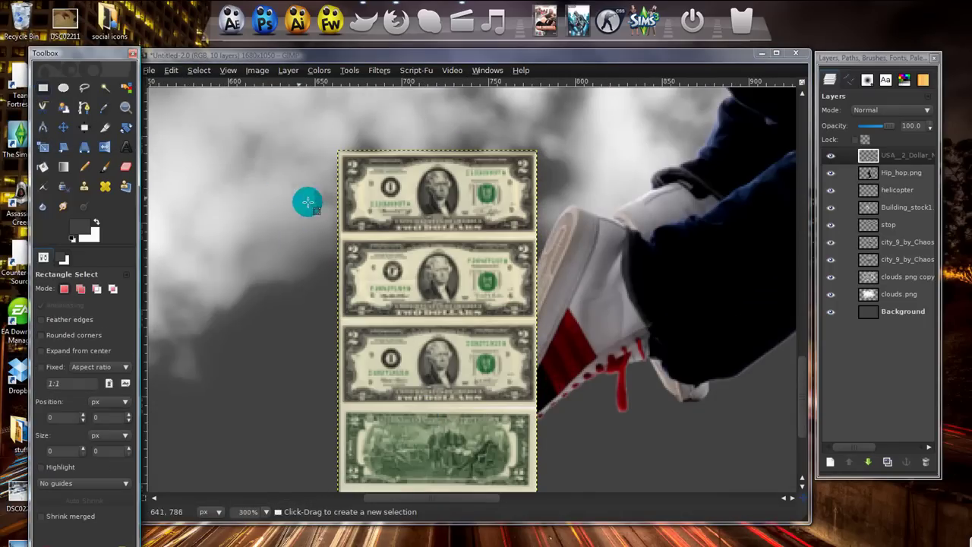
pyautogui.moveTo(304, 123); pyautogui.dragTo(600, 236)
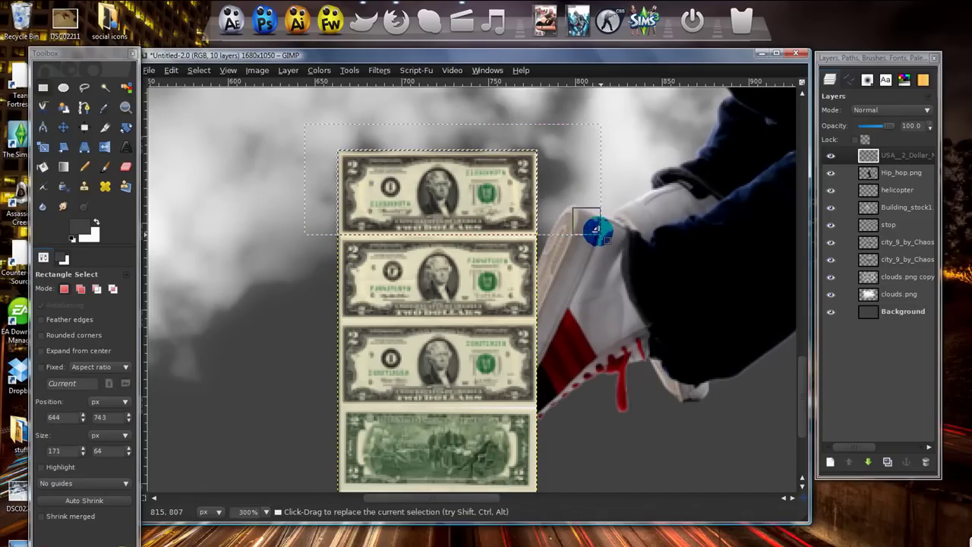
pyautogui.moveTo(528, 231); pyautogui.dragTo(528, 232)
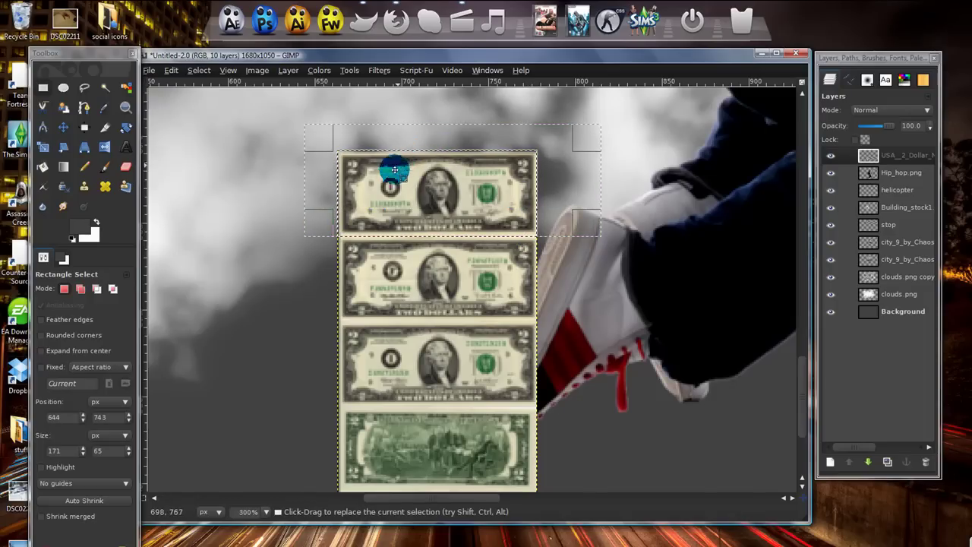
pyautogui.hotkey('ctrl', 'x')
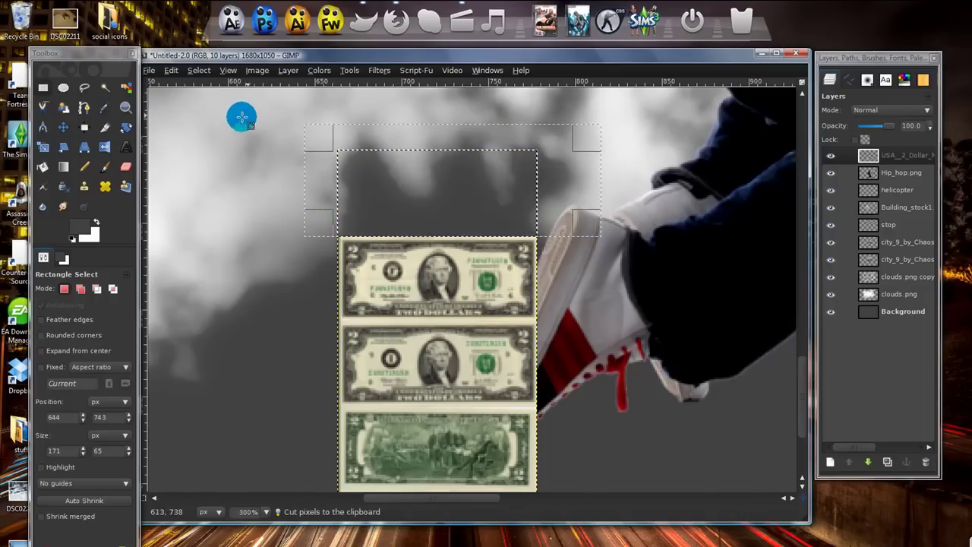
pyautogui.hotkey('ctrl', 'v')
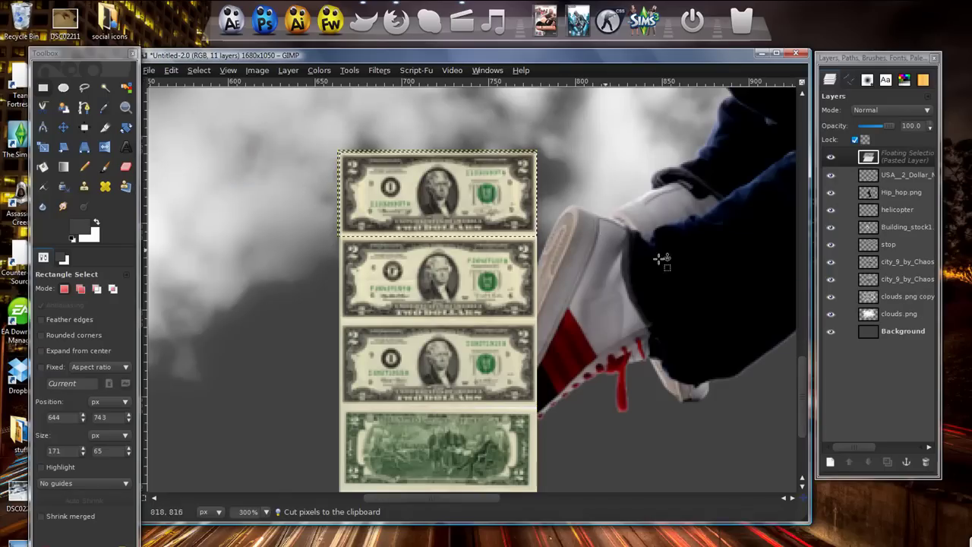
pyautogui.click(830, 462)
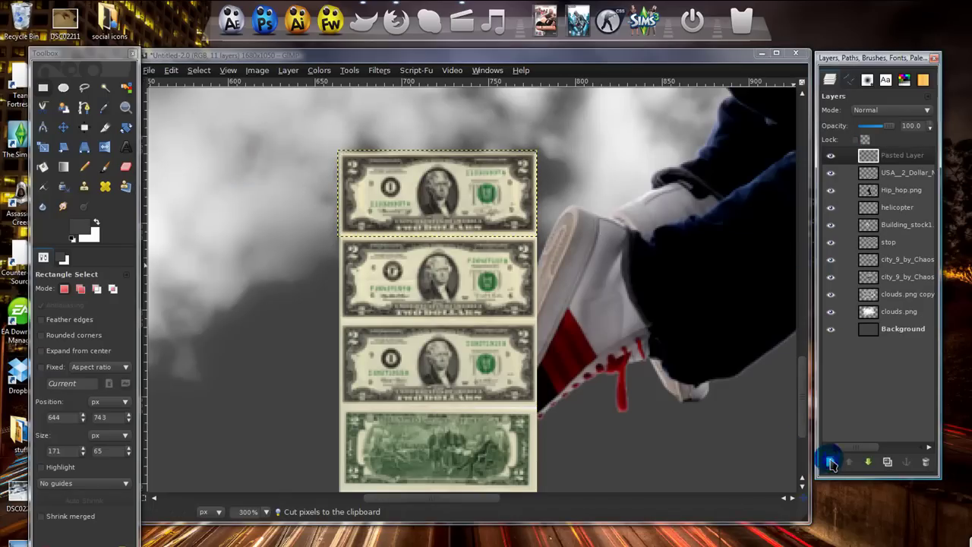
pyautogui.click(832, 157)
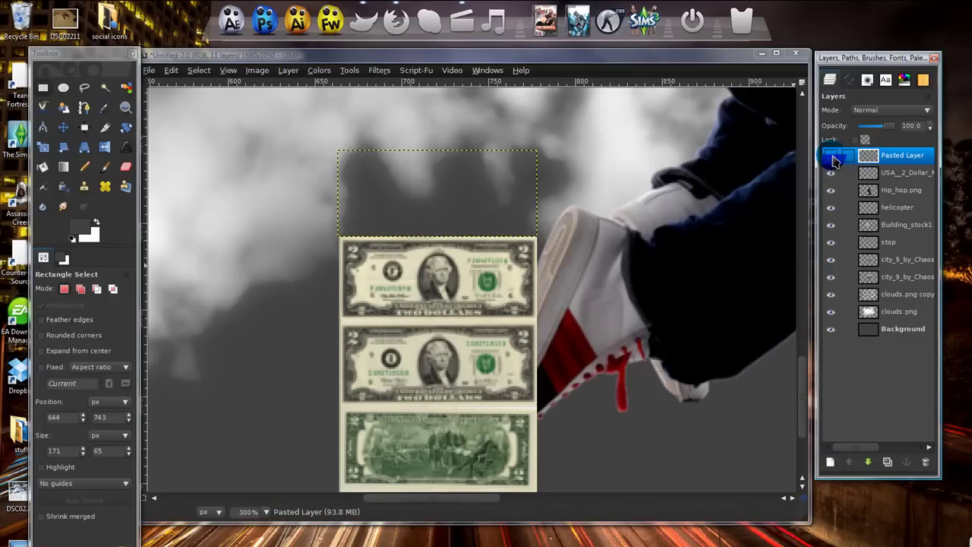
# Step: Show the first bill again, cut the second bill out of the notes layer with a 184 × 62 px rectangular selection and paste it as its own layer
pyautogui.click(830, 155)
pyautogui.click(904, 174)
pyautogui.moveTo(306, 215); pyautogui.dragTo(624, 322)
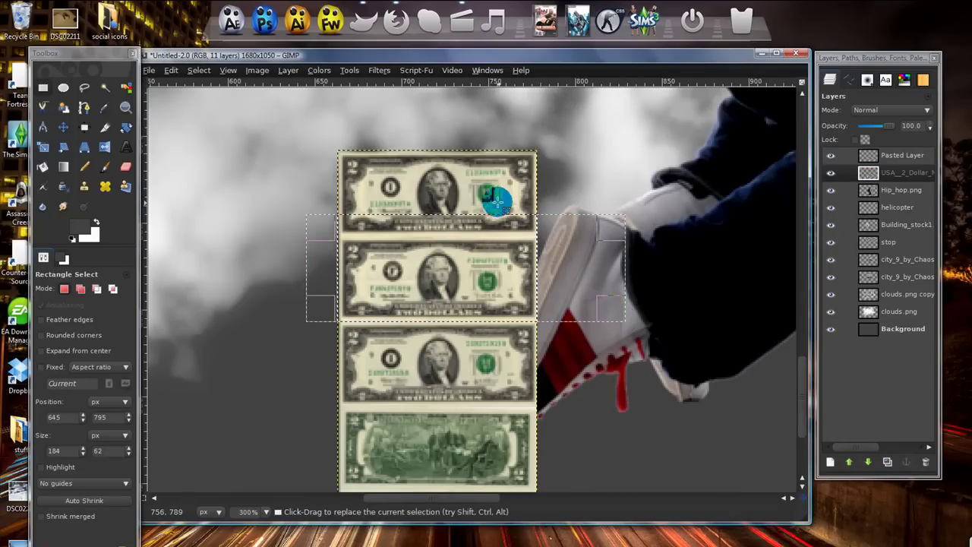
pyautogui.hotkey('ctrl', 'x')
pyautogui.hotkey('ctrl', 'v')
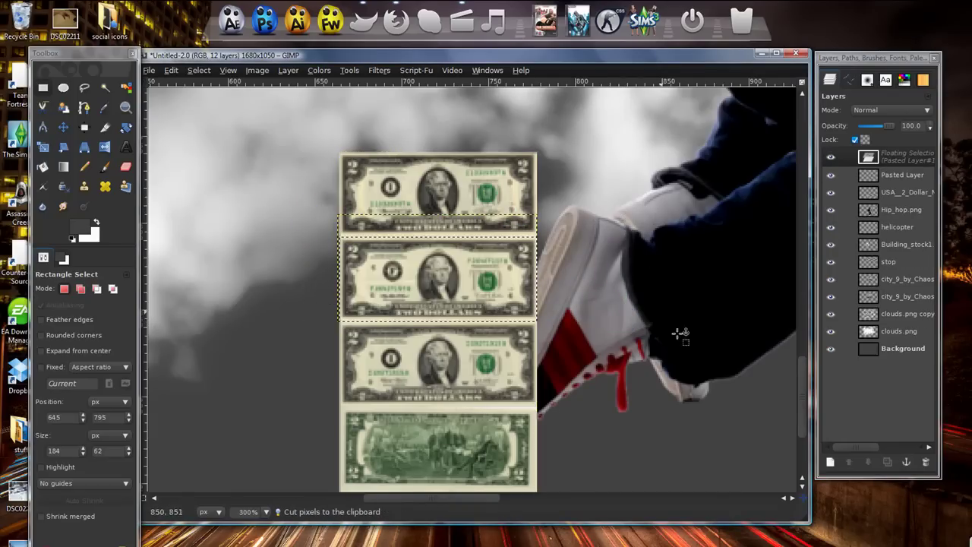
pyautogui.click(830, 461)
# Step: Cut the third bill out of the notes layer with a 167 × 67 px rectangular selection and paste it as a new layer
pyautogui.scroll(-2, 553, 357)
pyautogui.click(830, 462)
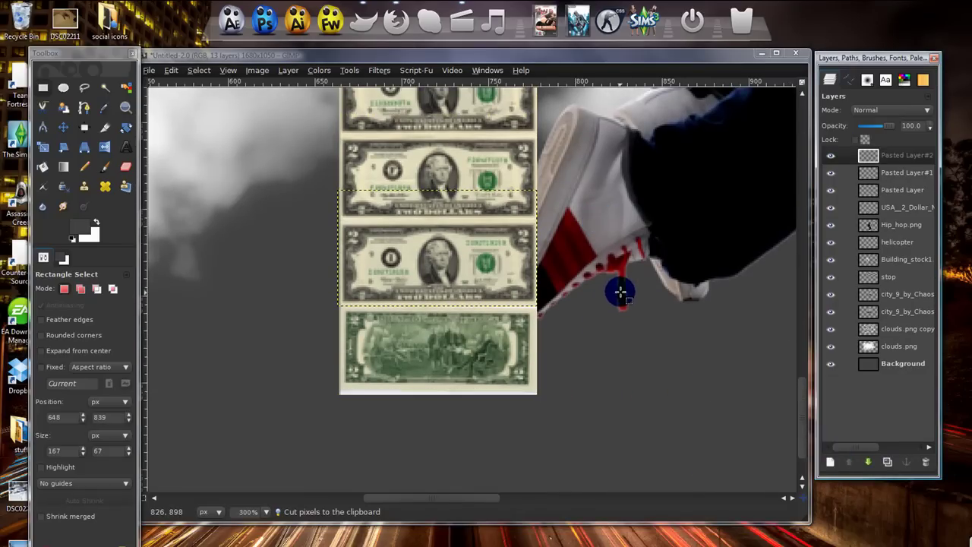
pyautogui.scroll(2, 620, 293)
# Step: Check that each of the three bills sits on its own layer by hiding and showing the layers in turn
pyautogui.click(830, 154)
pyautogui.click(830, 172)
pyautogui.click(830, 189)
pyautogui.click(830, 189)
pyautogui.click(830, 172)
pyautogui.click(830, 155)
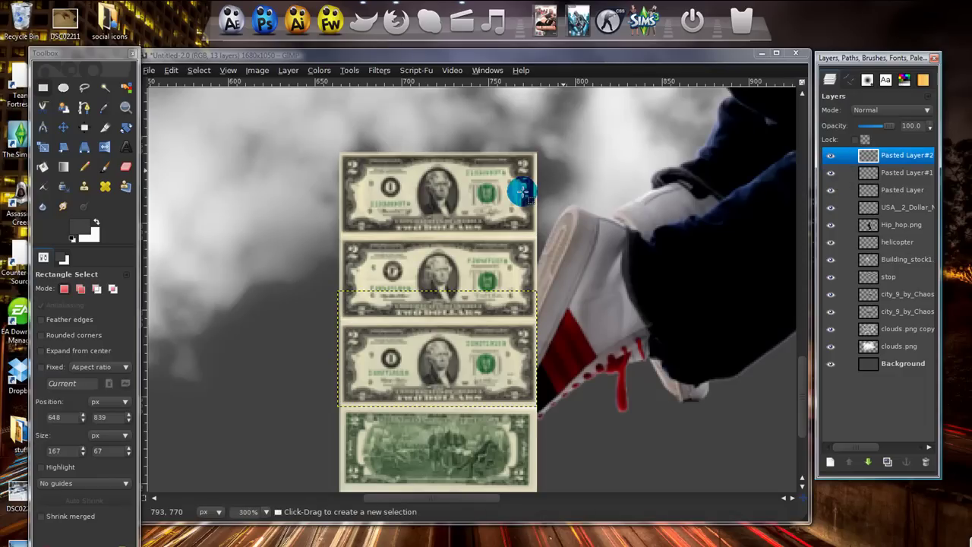
# Step: Delete the remaining USA__2_Dollar_Notes layer that still holds the green bill back
pyautogui.click(838, 206)
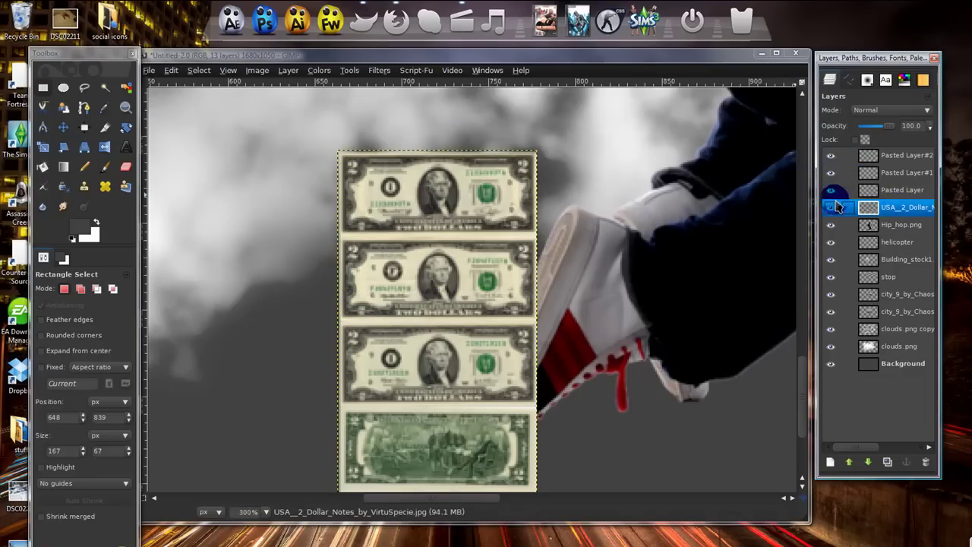
pyautogui.moveTo(803, 372); pyautogui.dragTo(803, 382)
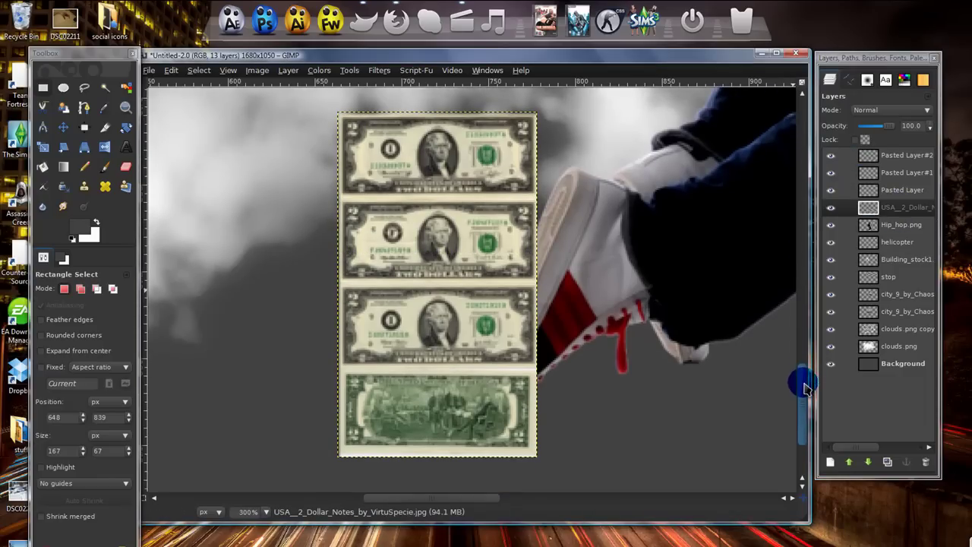
pyautogui.doubleClick(898, 213)
pyautogui.press('Return')
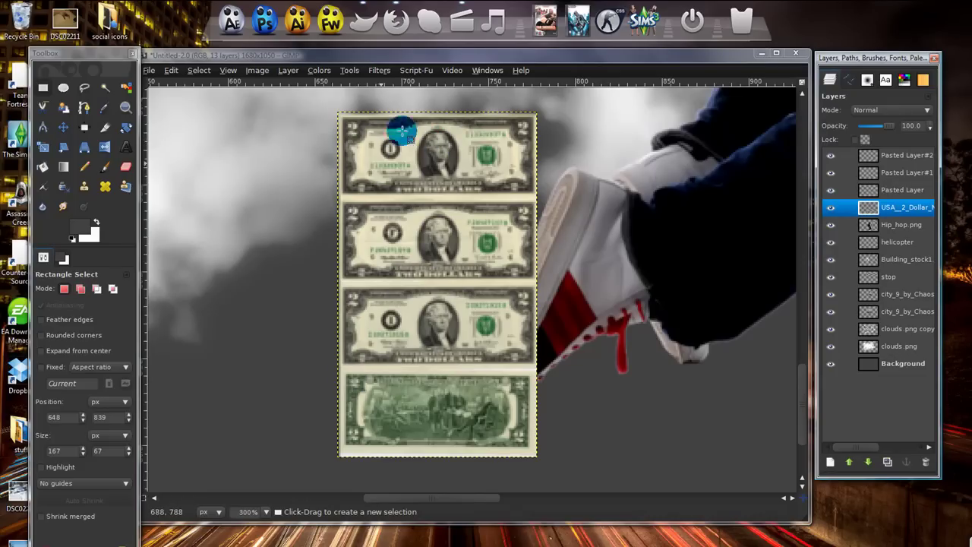
pyautogui.click(926, 463)
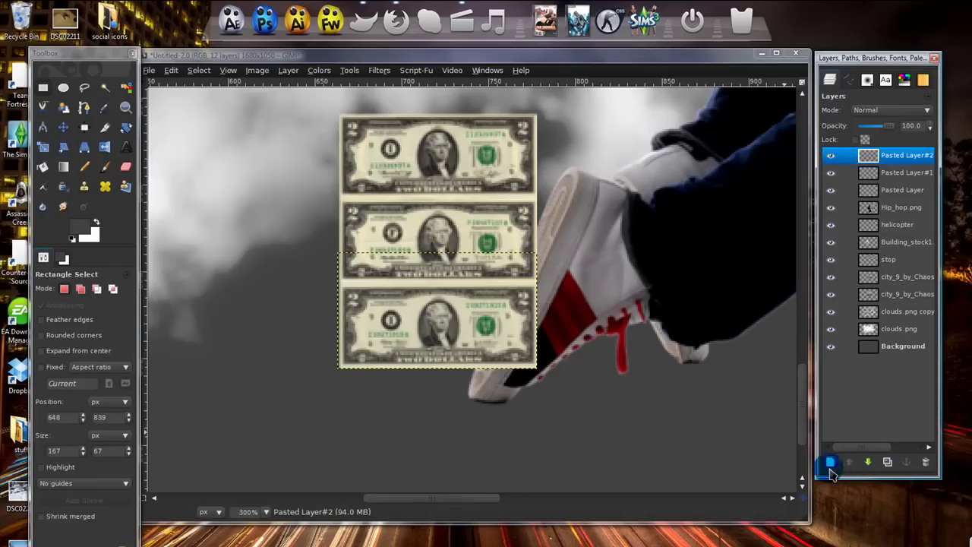
# Step: Duplicate the third bill's layer and spread the four bills apart around the dancer's shoe with the Move tool
pyautogui.click(888, 463)
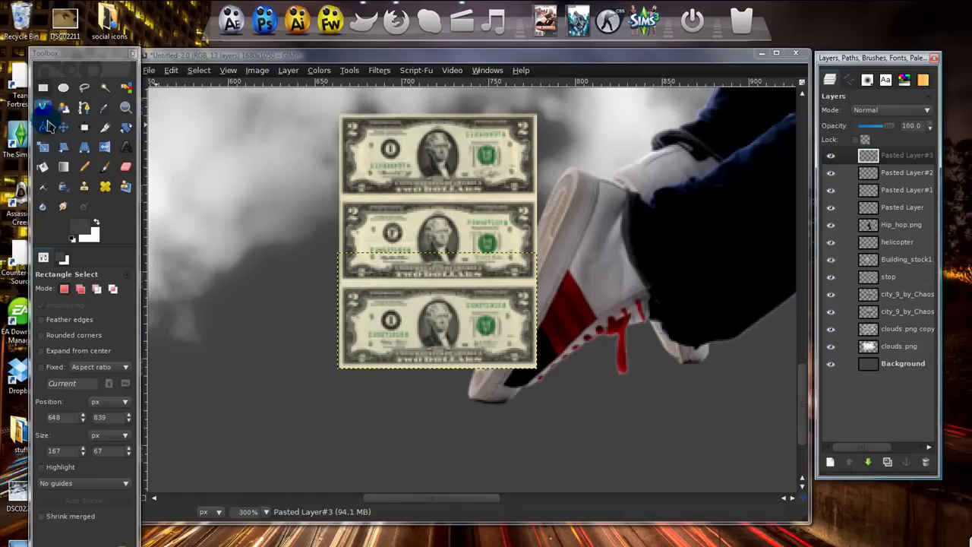
pyautogui.click(47, 128)
pyautogui.click(64, 126)
pyautogui.moveTo(422, 342); pyautogui.dragTo(325, 377)
pyautogui.moveTo(493, 260); pyautogui.dragTo(602, 284)
pyautogui.moveTo(487, 161); pyautogui.dragTo(436, 175)
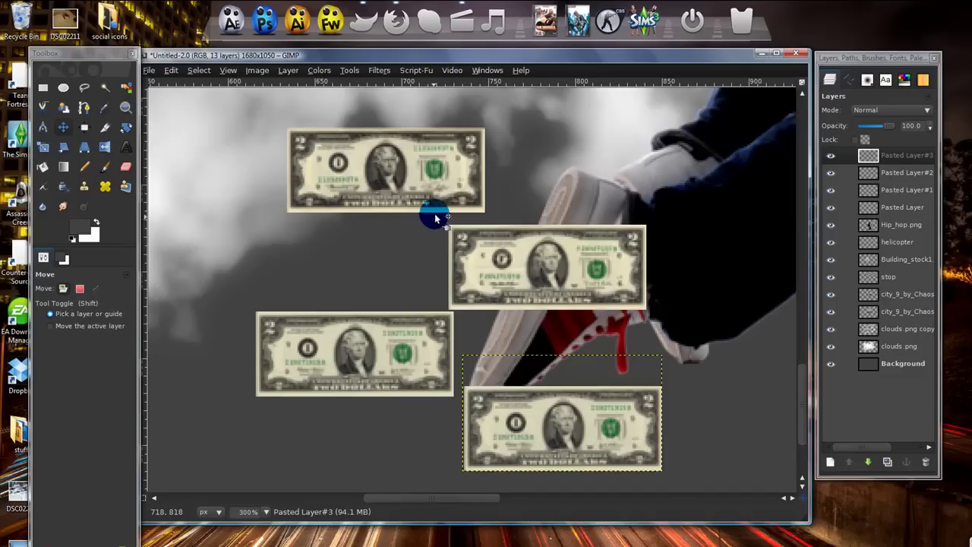
# Step: Raise the Hip_hop.png layer above all the bill layers to the top of the layer stack
pyautogui.scroll(-1, 435, 216)
pyautogui.scroll(-1, 436, 216)
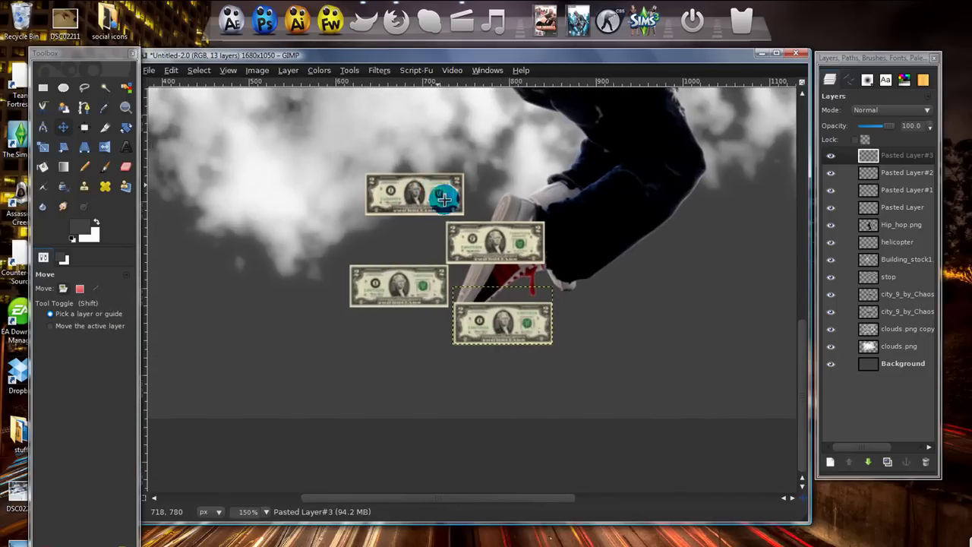
pyautogui.scroll(-2, 440, 204)
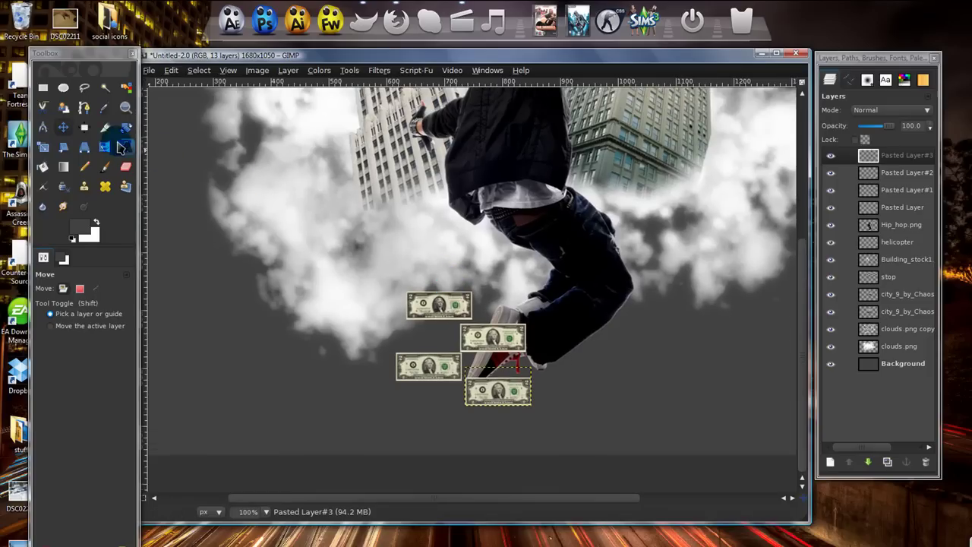
pyautogui.scroll(1, 488, 315)
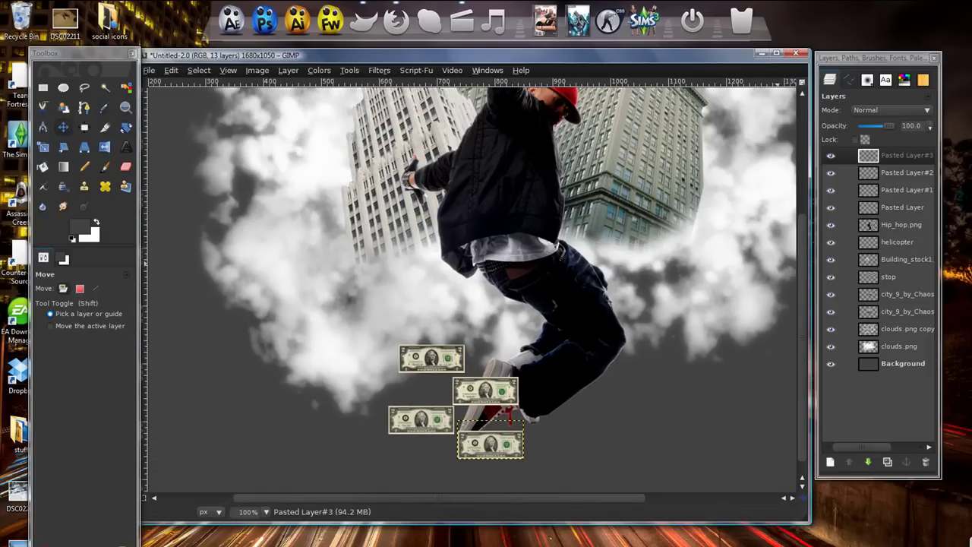
pyautogui.click(900, 225)
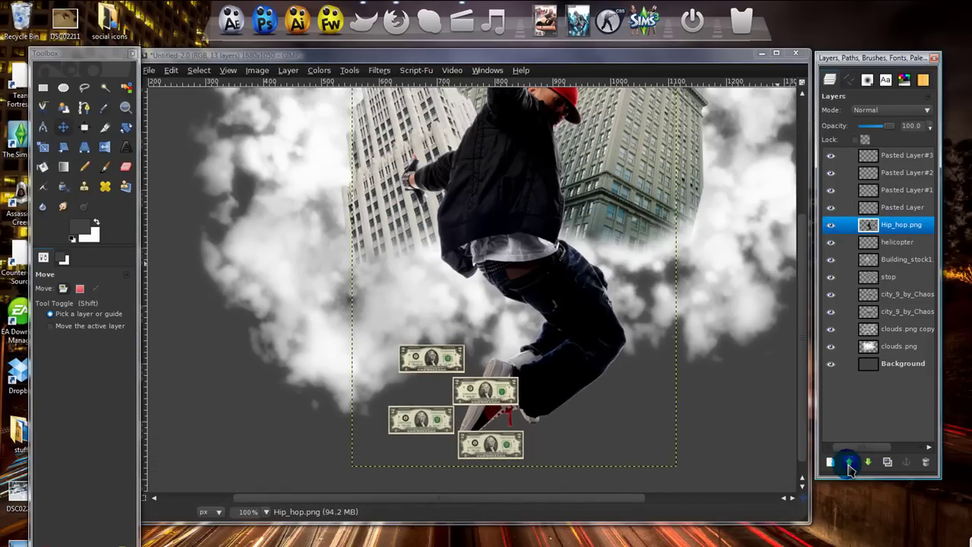
pyautogui.click(849, 463)
pyautogui.click(849, 464)
pyautogui.click(849, 463)
pyautogui.click(850, 463)
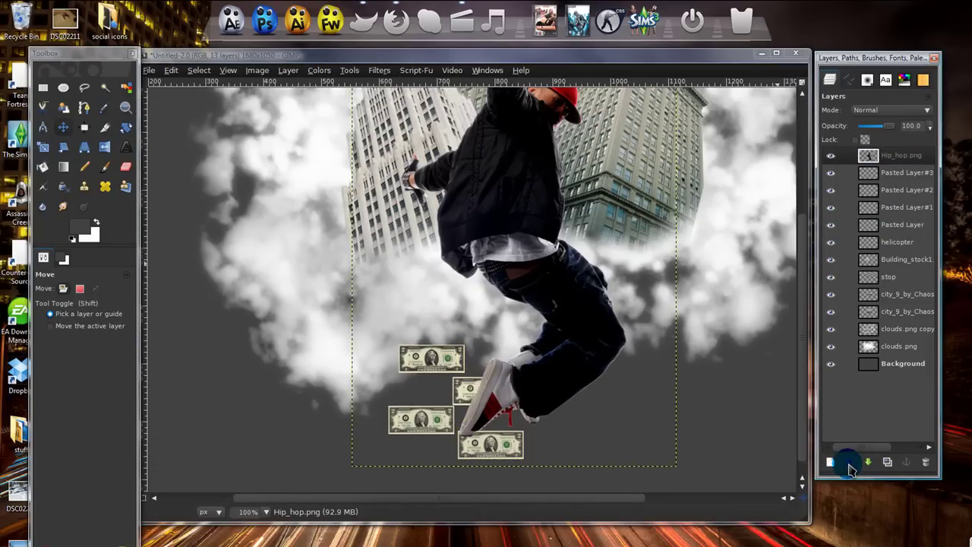
pyautogui.click(893, 156)
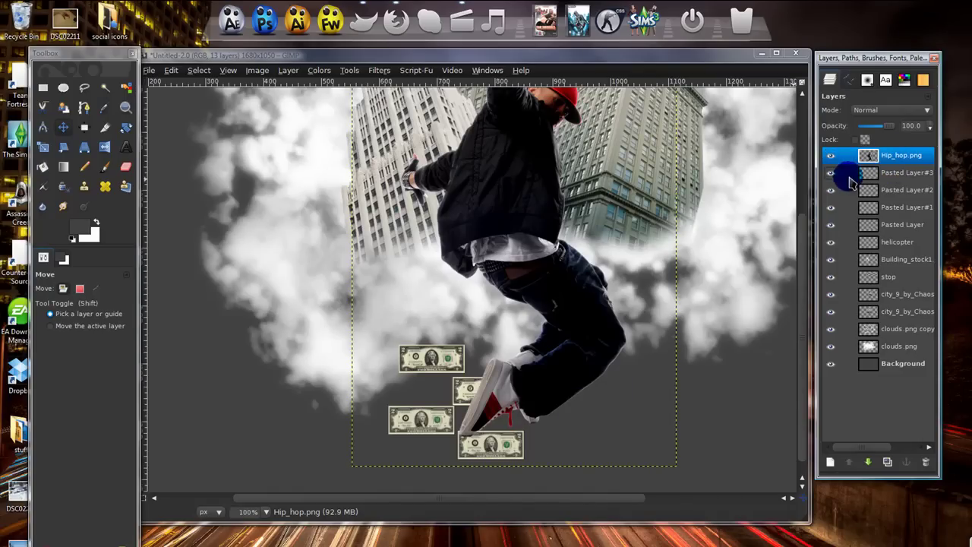
# Step: Move the first bill up beside the dancer's hip and rotate it by -9.07°
pyautogui.click(904, 223)
pyautogui.moveTo(435, 357); pyautogui.dragTo(436, 275)
pyautogui.click(126, 131)
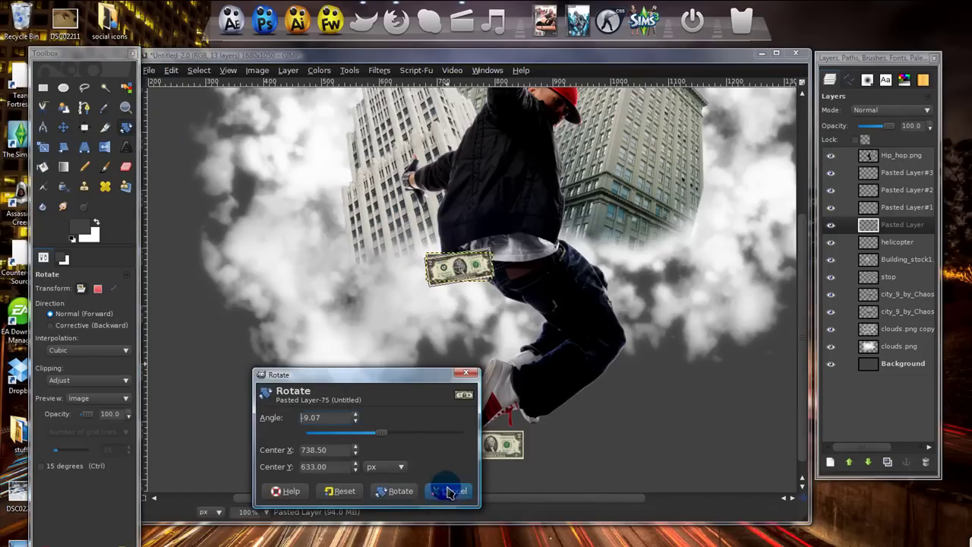
pyautogui.click(395, 487)
pyautogui.click(64, 127)
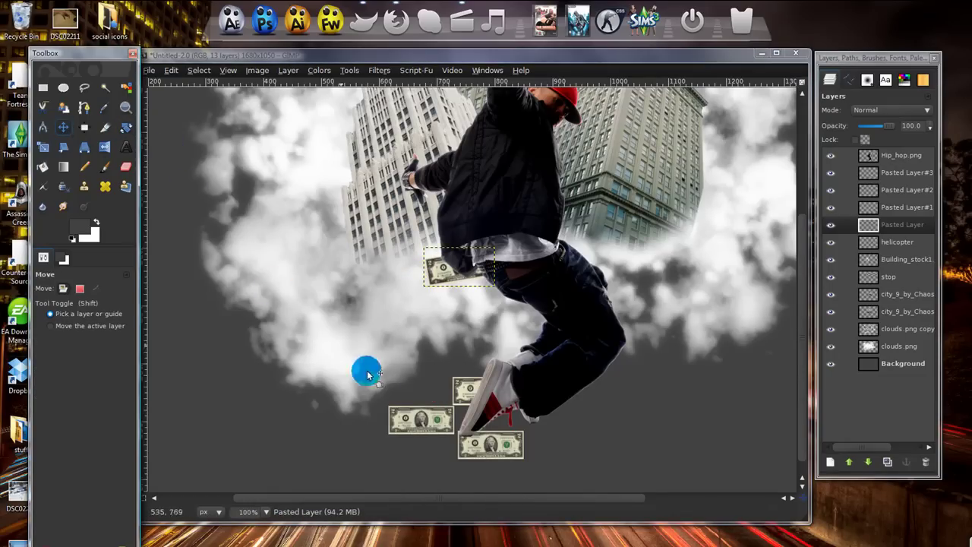
# Step: Arrange the other bills over the first one as an overlapping fan sticking out behind the dancer's hip
pyautogui.moveTo(418, 429); pyautogui.dragTo(473, 306)
pyautogui.press('-')
pyautogui.scroll(-1, 582, 309)
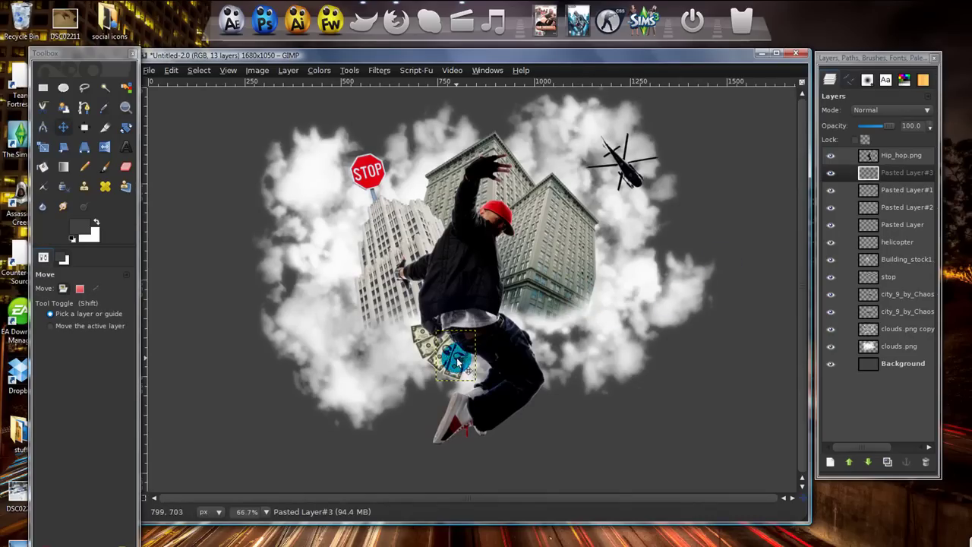
pyautogui.moveTo(434, 347); pyautogui.dragTo(448, 370)
pyautogui.click(429, 352)
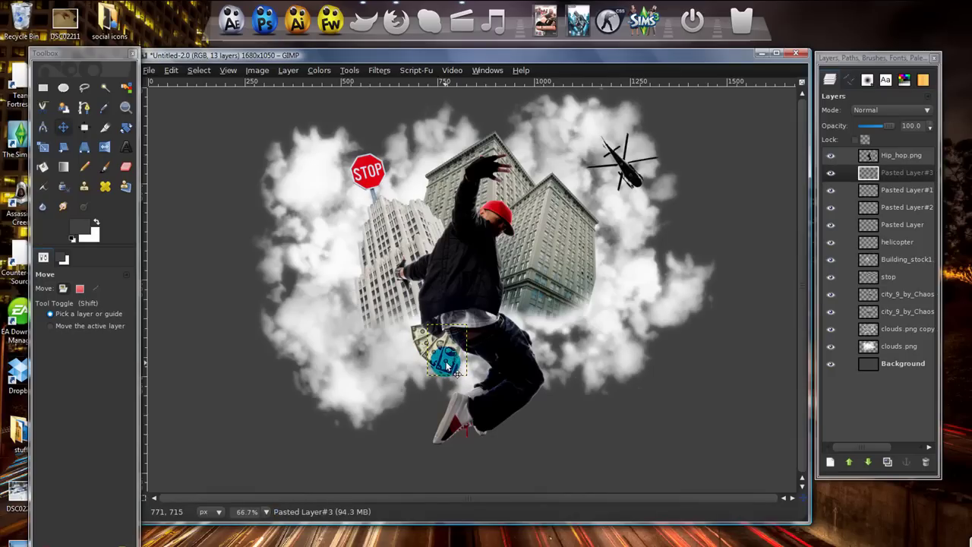
# Step: Merge the four bill layers down into a single layer and check it by toggling its visibility
pyautogui.click(902, 173)
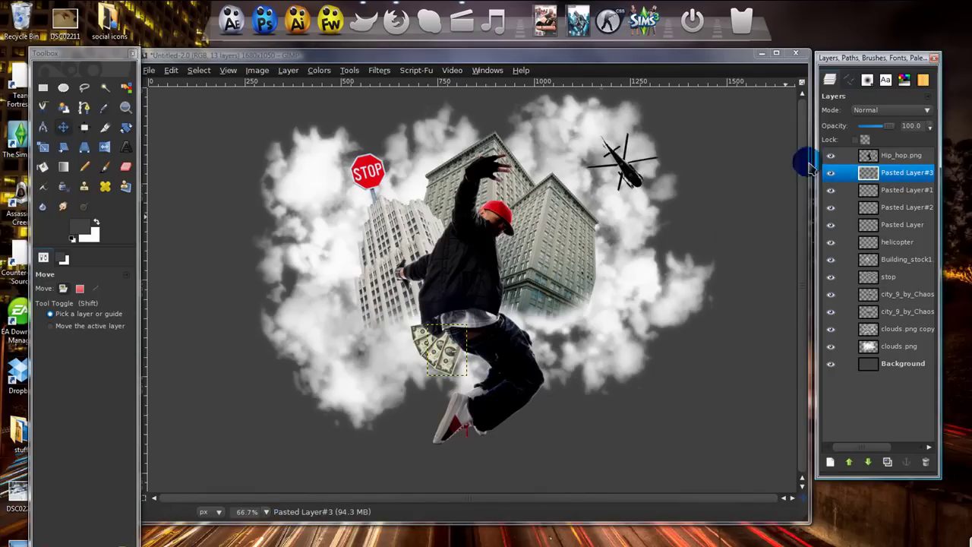
pyautogui.rightClick(896, 177)
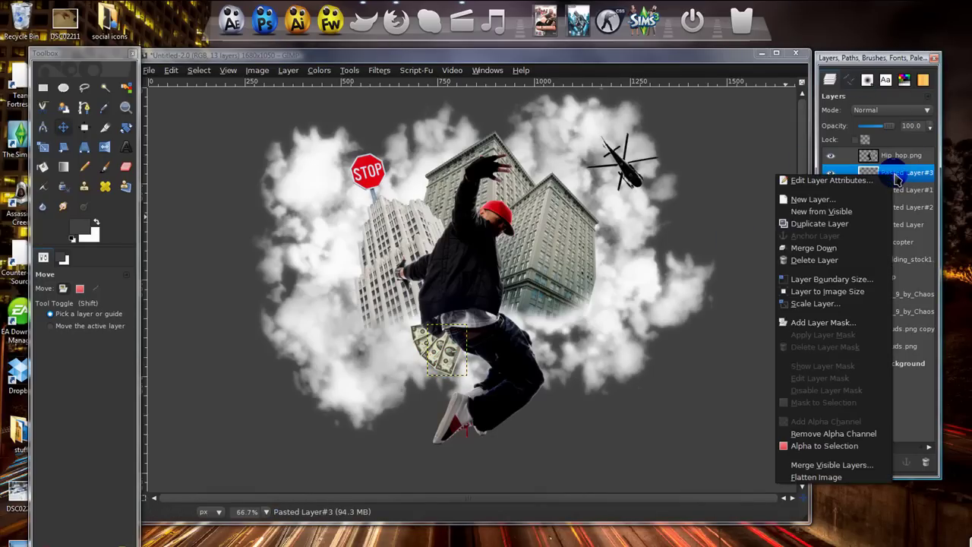
pyautogui.click(812, 249)
pyautogui.rightClick(902, 173)
pyautogui.click(841, 246)
pyautogui.rightClick(900, 173)
pyautogui.click(836, 246)
pyautogui.click(832, 174)
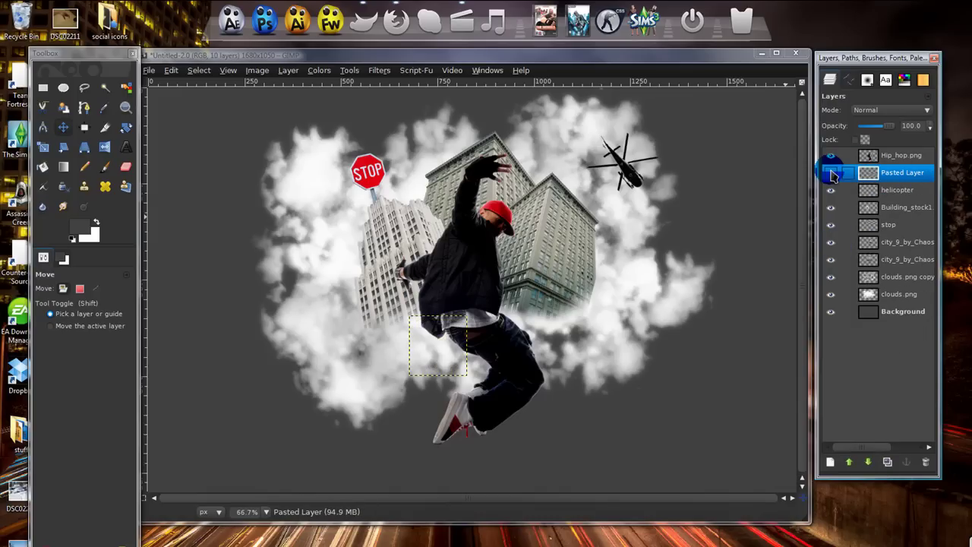
# Step: Adjust the merged bills layer with Brightness-Contrast, setting brightness to -33 and contrast to 32
pyautogui.click(319, 70)
pyautogui.click(338, 118)
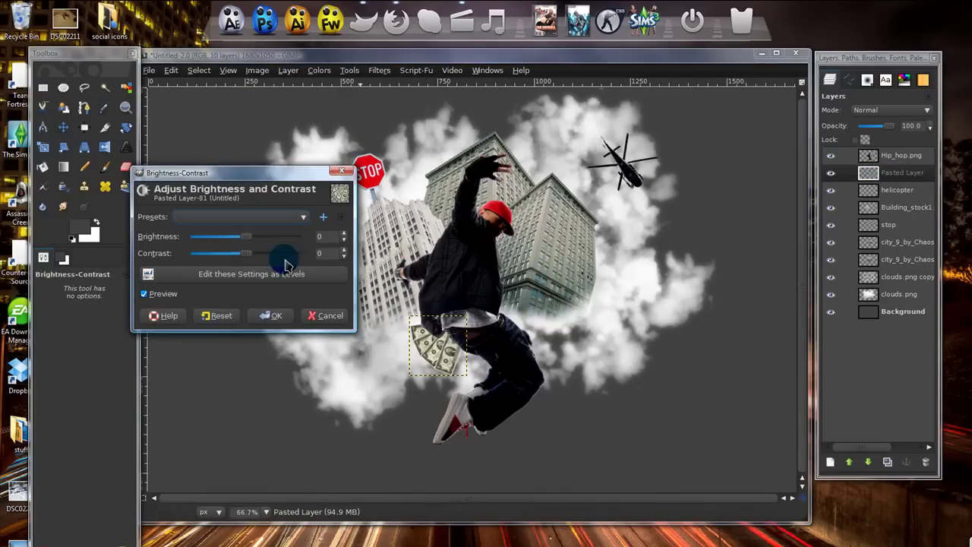
pyautogui.moveTo(246, 257); pyautogui.dragTo(273, 259)
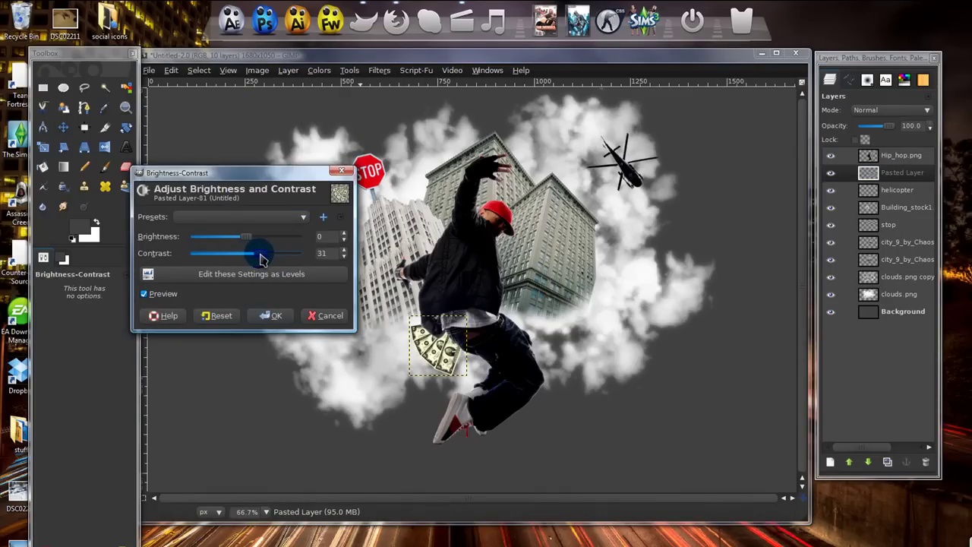
pyautogui.moveTo(236, 243); pyautogui.dragTo(229, 243)
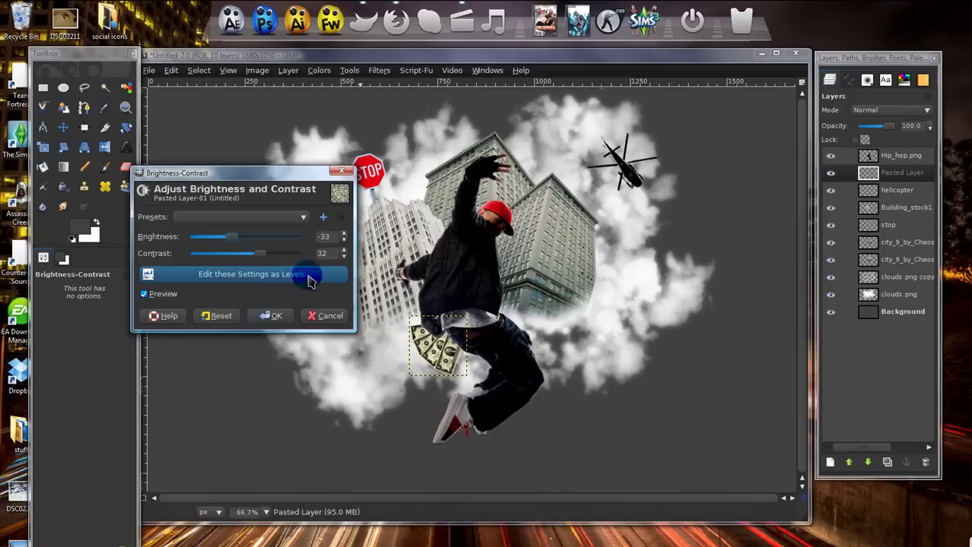
pyautogui.click(278, 317)
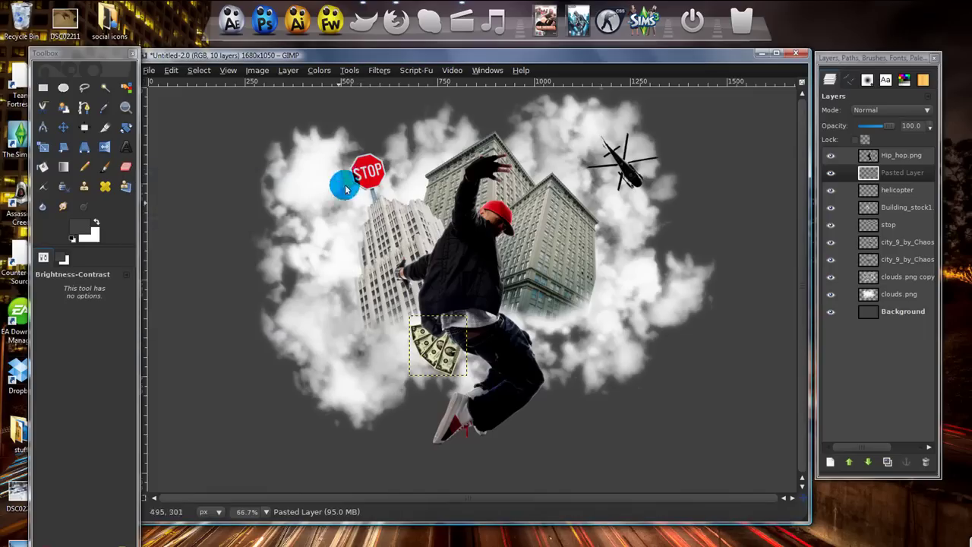
# Step: Apply the Sharpen filter to the merged bills layer with a sharpness of 38
pyautogui.click(382, 71)
pyautogui.moveTo(416, 155)
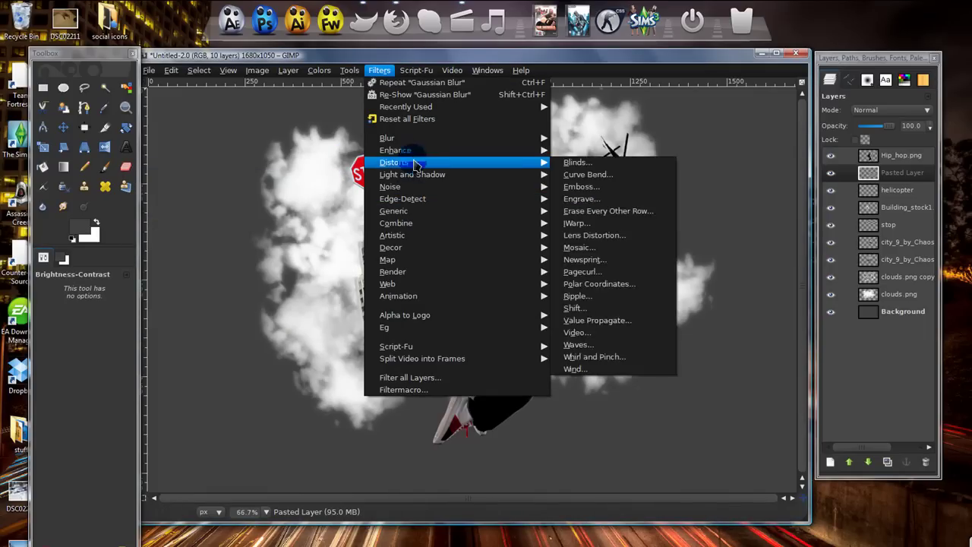
pyautogui.click(539, 157)
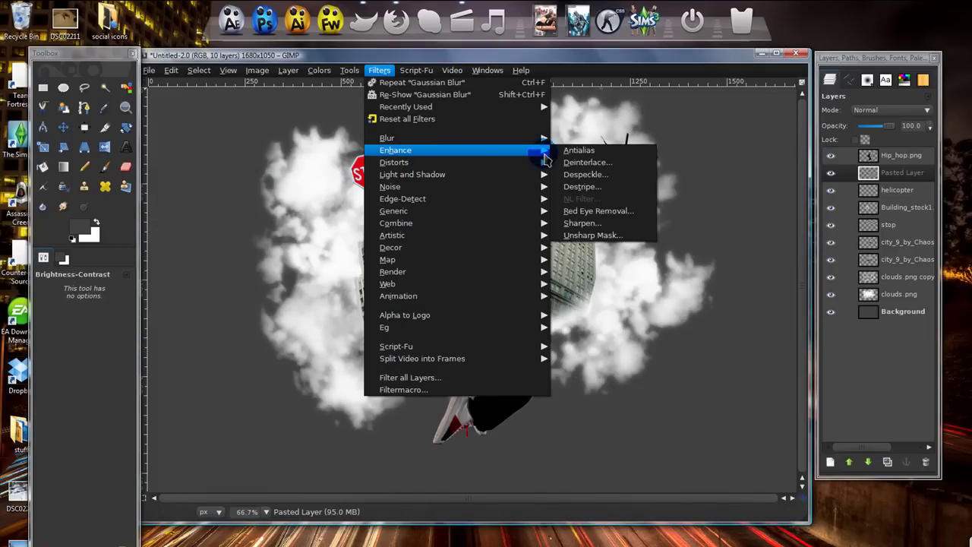
pyautogui.click(579, 223)
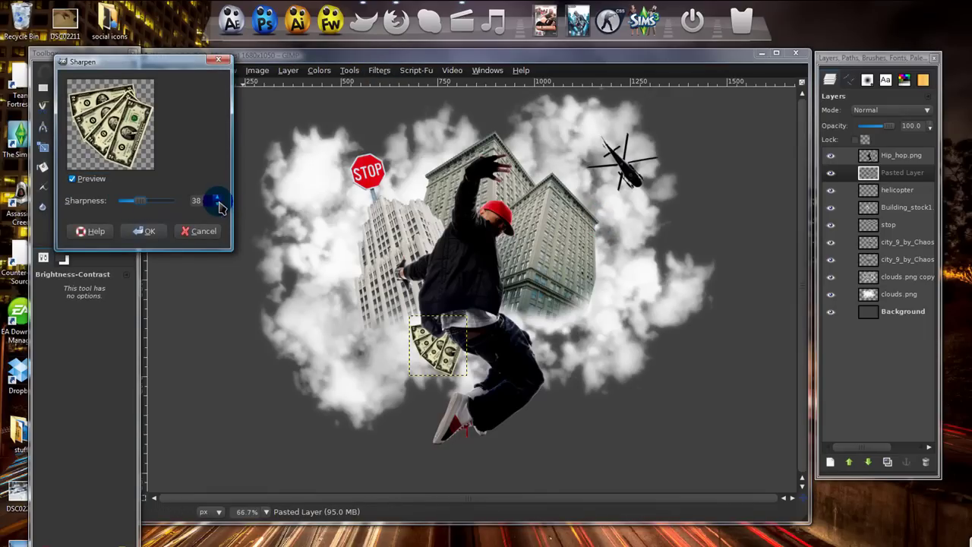
pyautogui.click(143, 231)
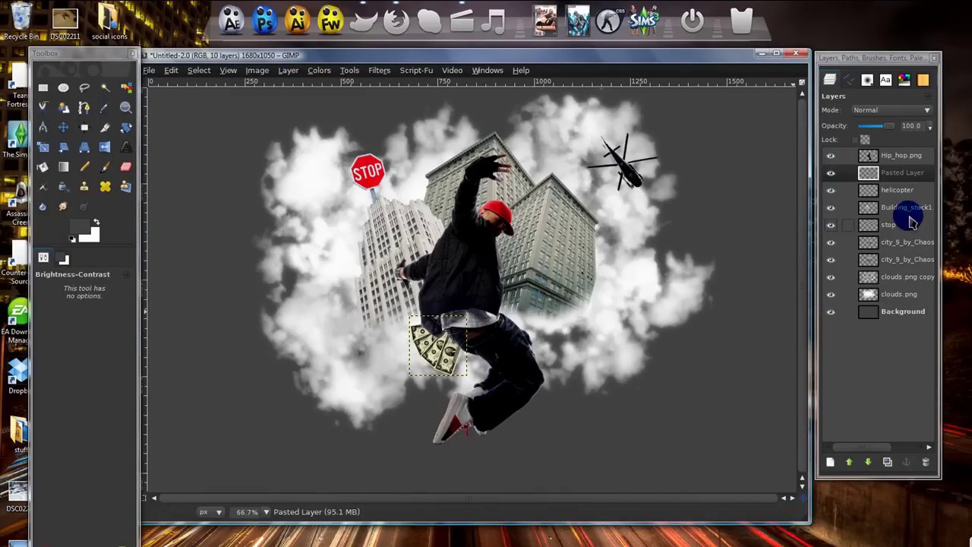
# Step: Add the clouds image from the city folder as a new layer above Hip_hop.png and start repositioning it with the Move tool
pyautogui.click(916, 156)
pyautogui.hotkey('alt', 'Tab')
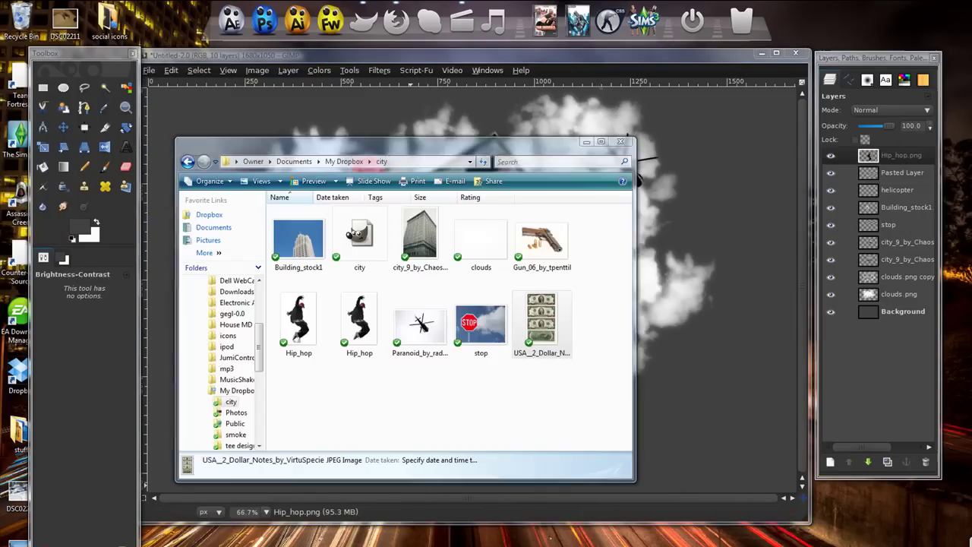
pyautogui.moveTo(472, 248); pyautogui.dragTo(686, 321)
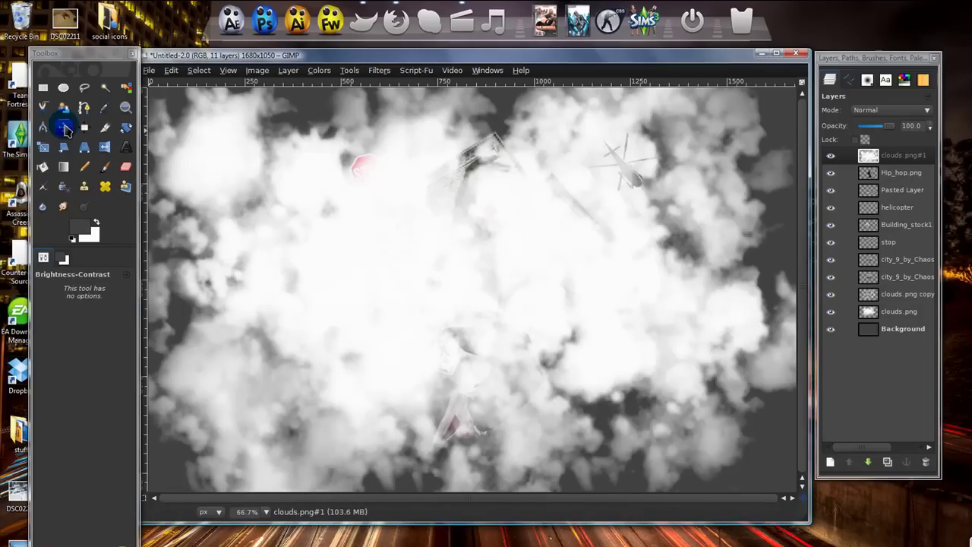
pyautogui.click(65, 129)
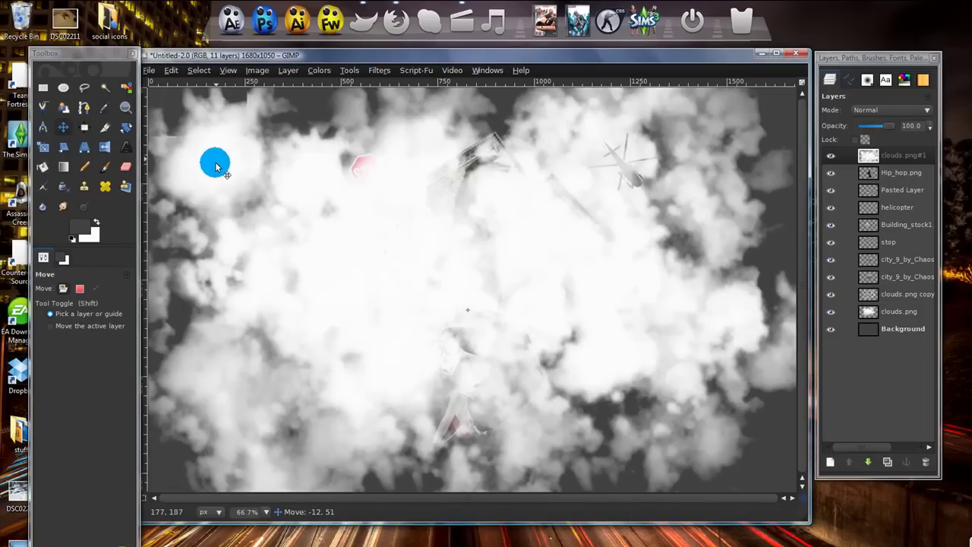